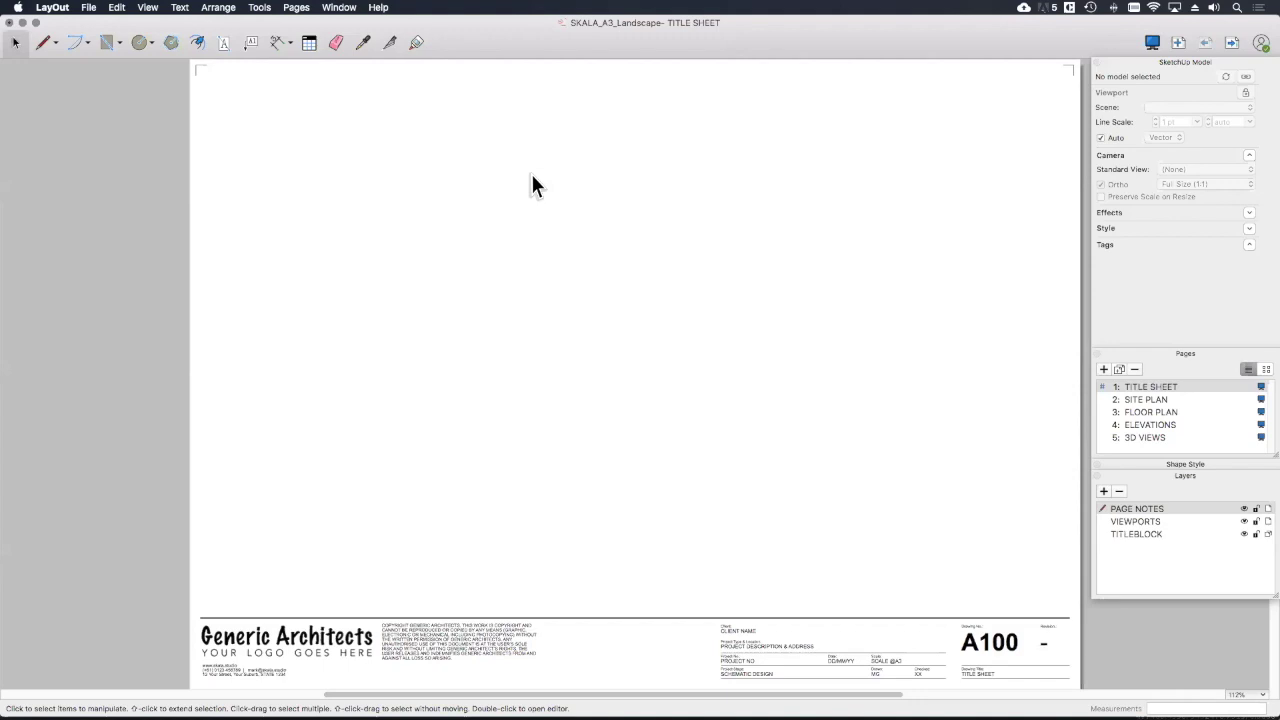
# Open the File menu while the A3 landscape title sheet is showing
pyautogui.click(89, 8)
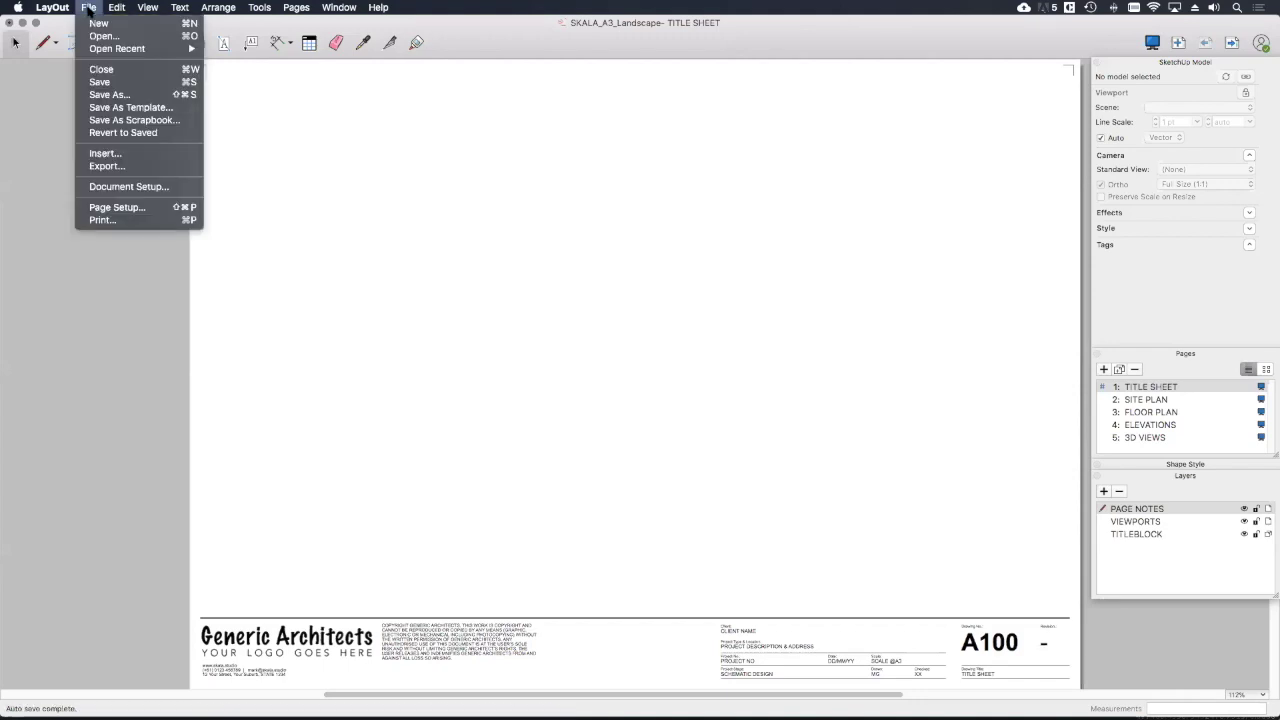
# Create a new Untitled document from the A4 Portrait plain paper template
pyautogui.click(105, 25)
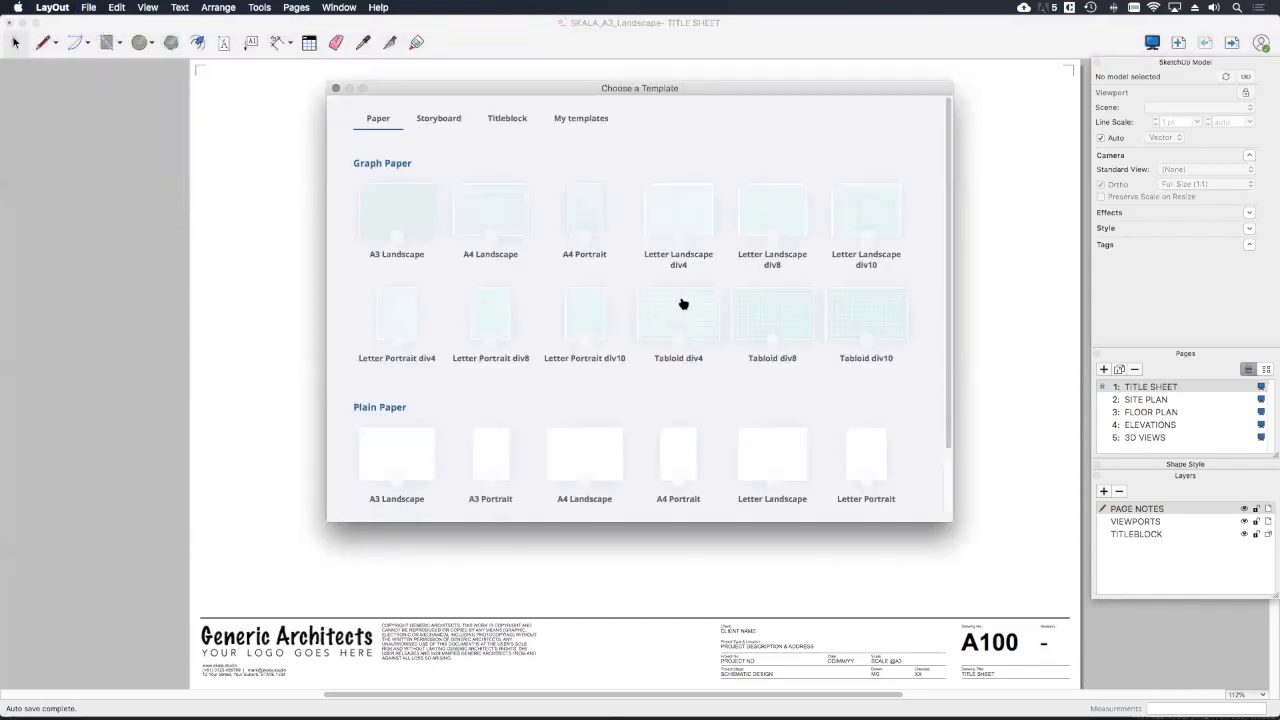
pyautogui.doubleClick(680, 465)
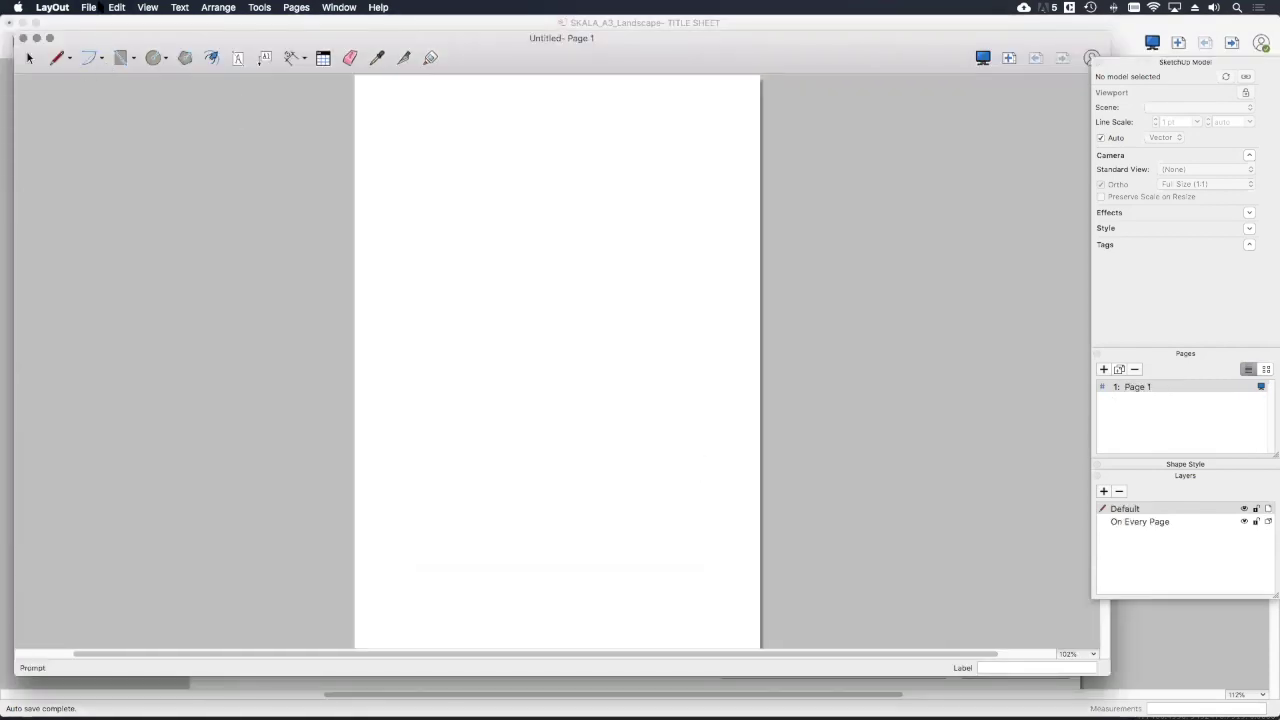
pyautogui.click(89, 7)
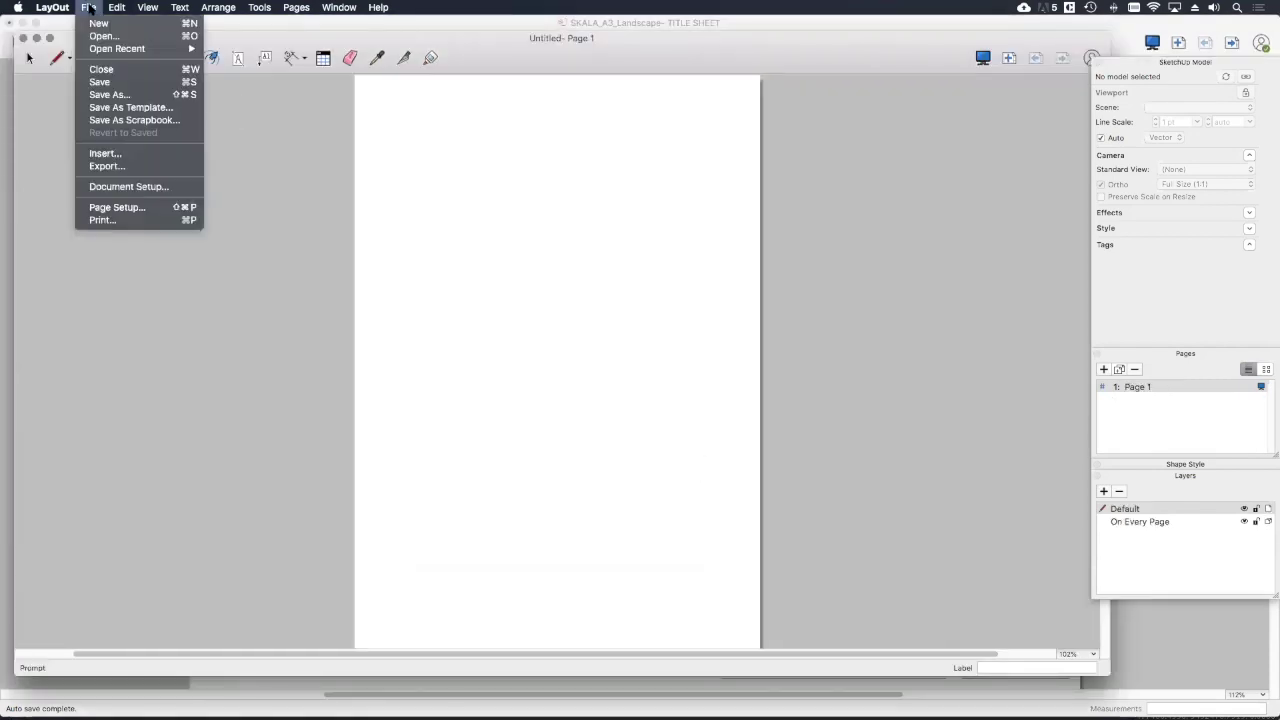
# Set the paper width and height to 200 mm in Document Setup
pyautogui.click(130, 187)
pyautogui.click(352, 193)
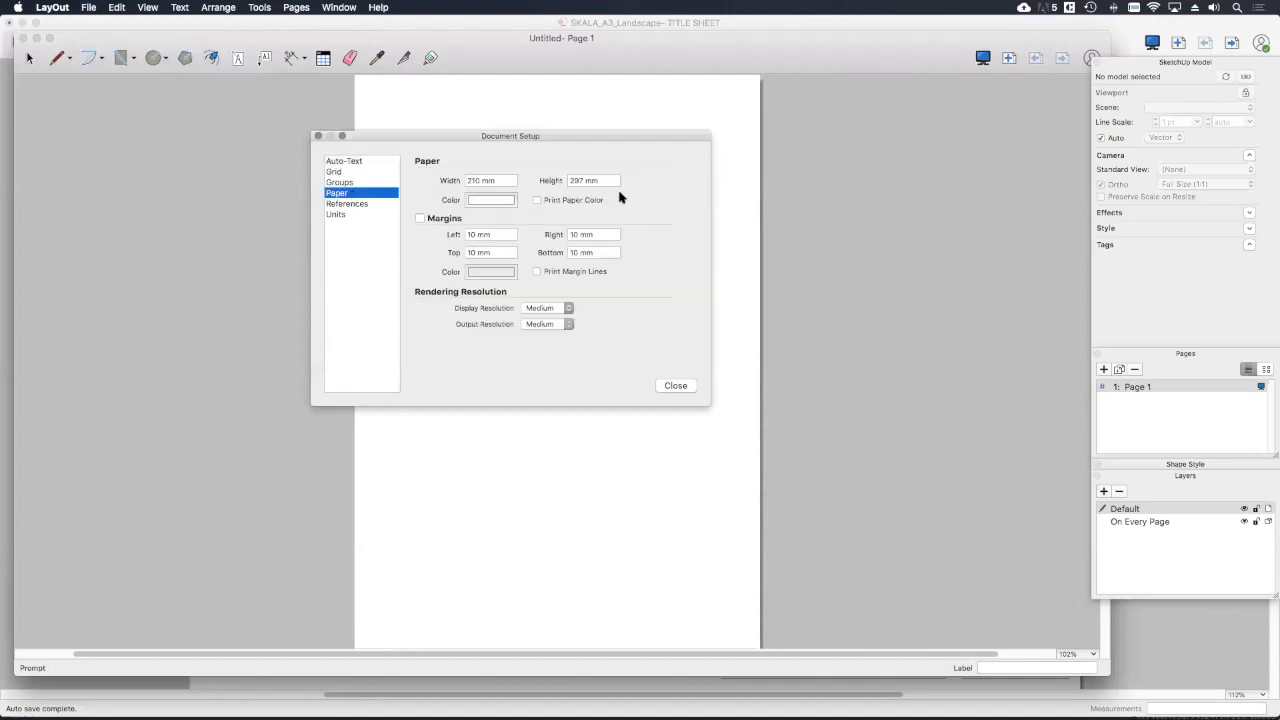
pyautogui.click(489, 178)
pyautogui.write('200')
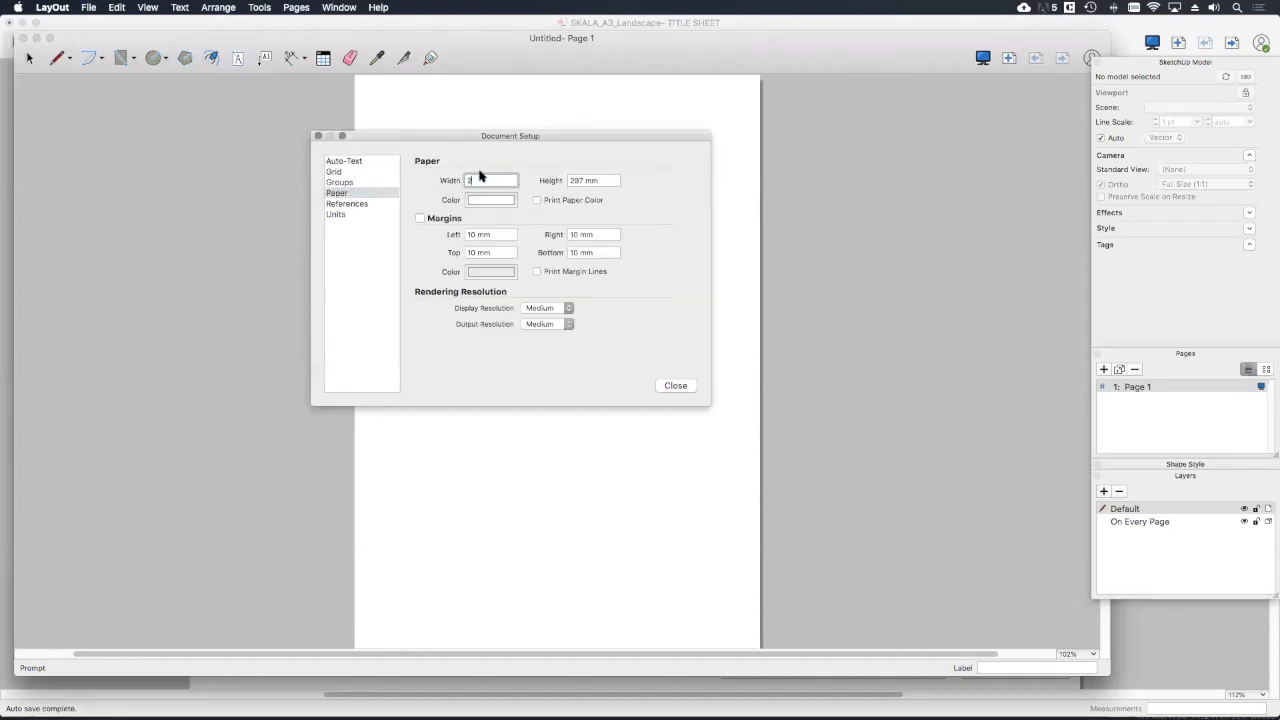
pyautogui.click(607, 184)
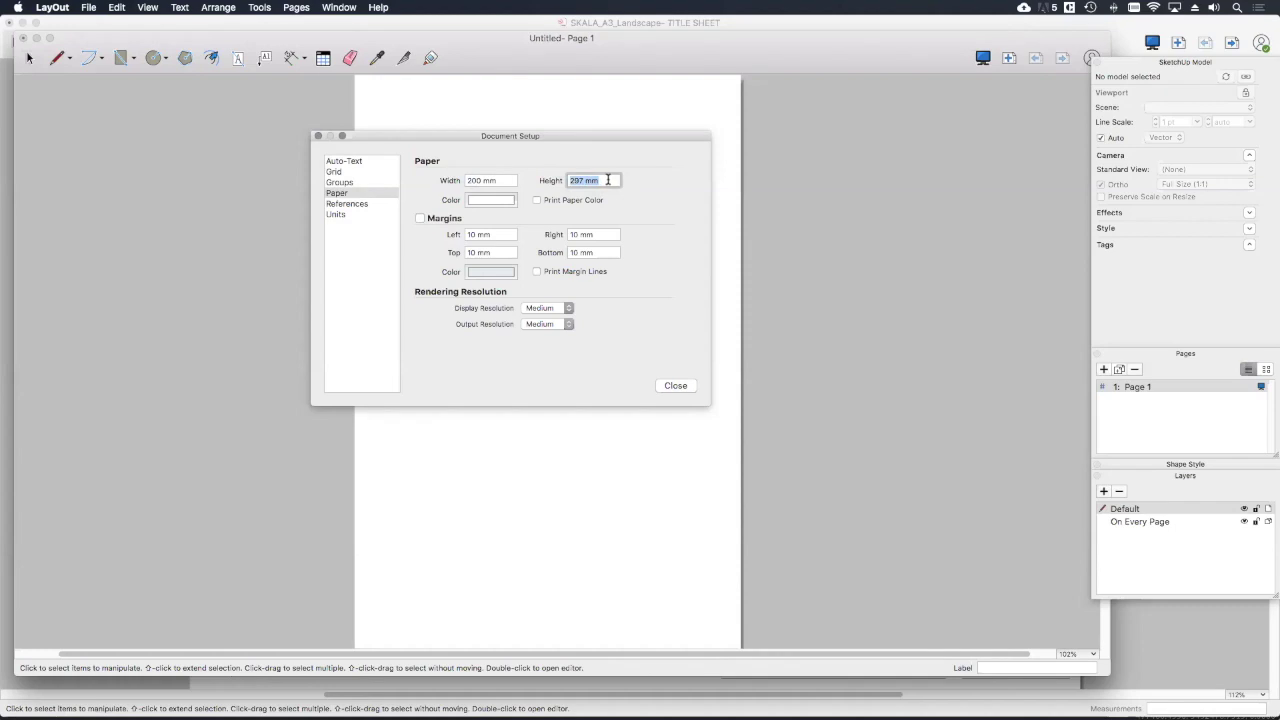
pyautogui.write('200')
pyautogui.press('Return')
pyautogui.click(675, 385)
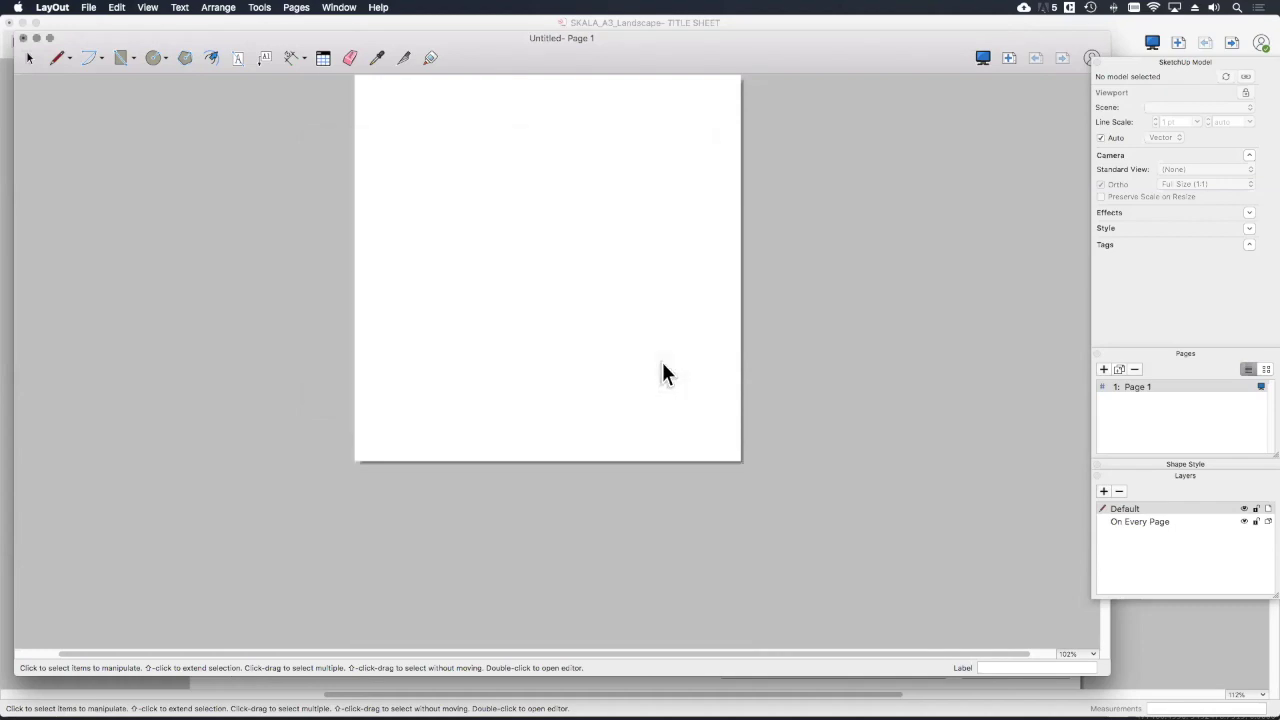
pyautogui.scroll(3, 645, 330)
pyautogui.scroll(-3, 626, 294)
pyautogui.scroll(3, 530, 135)
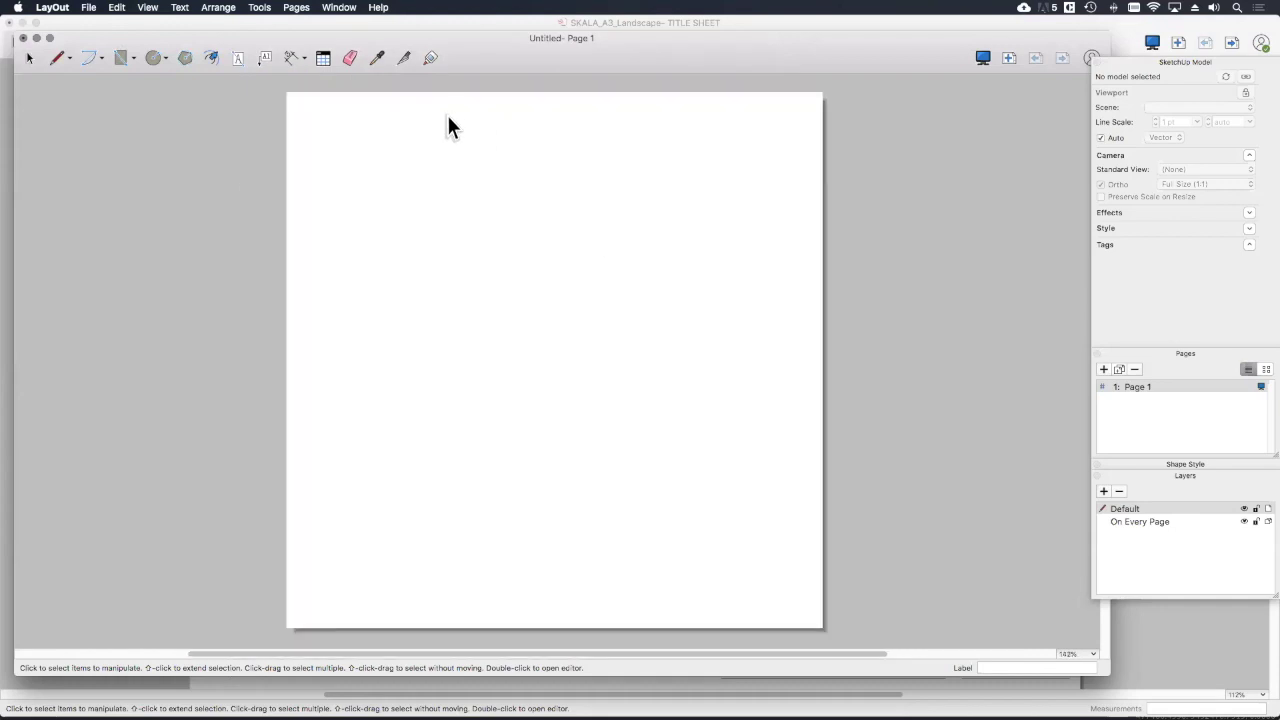
# Draw one small circle at the page's upper left, discard the extra circles, and select it
pyautogui.click(153, 59)
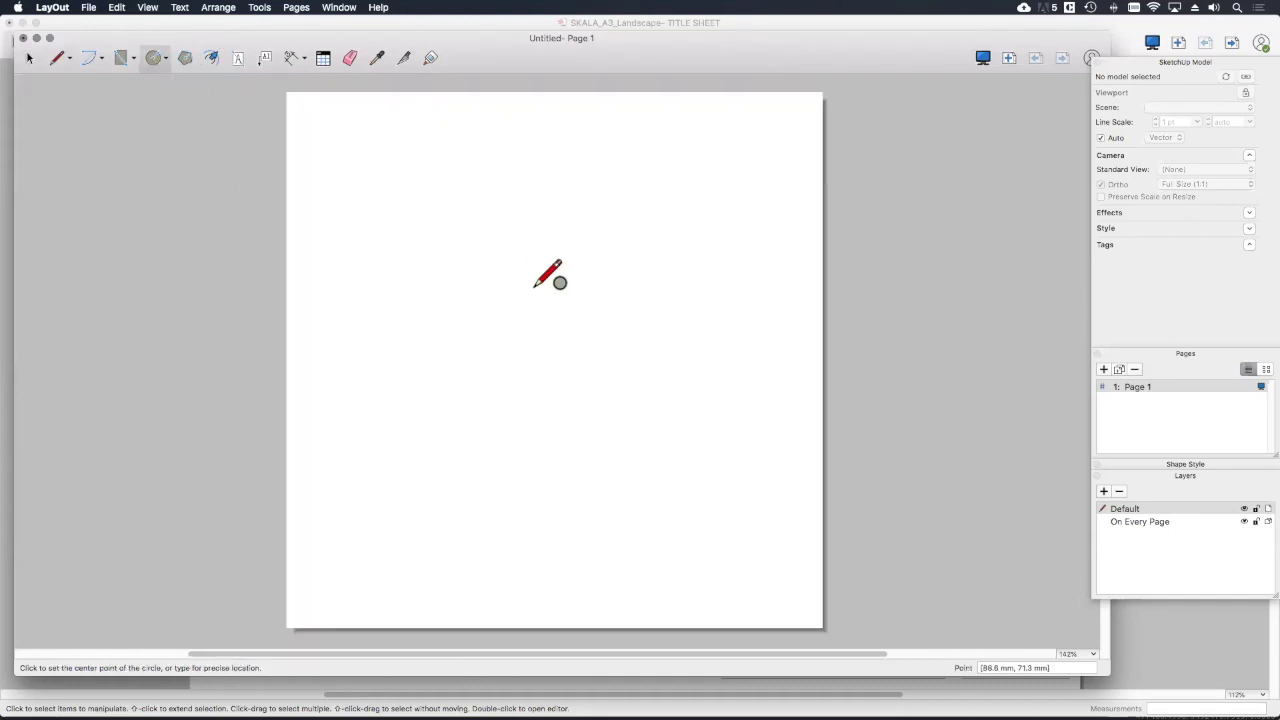
pyautogui.click(432, 214)
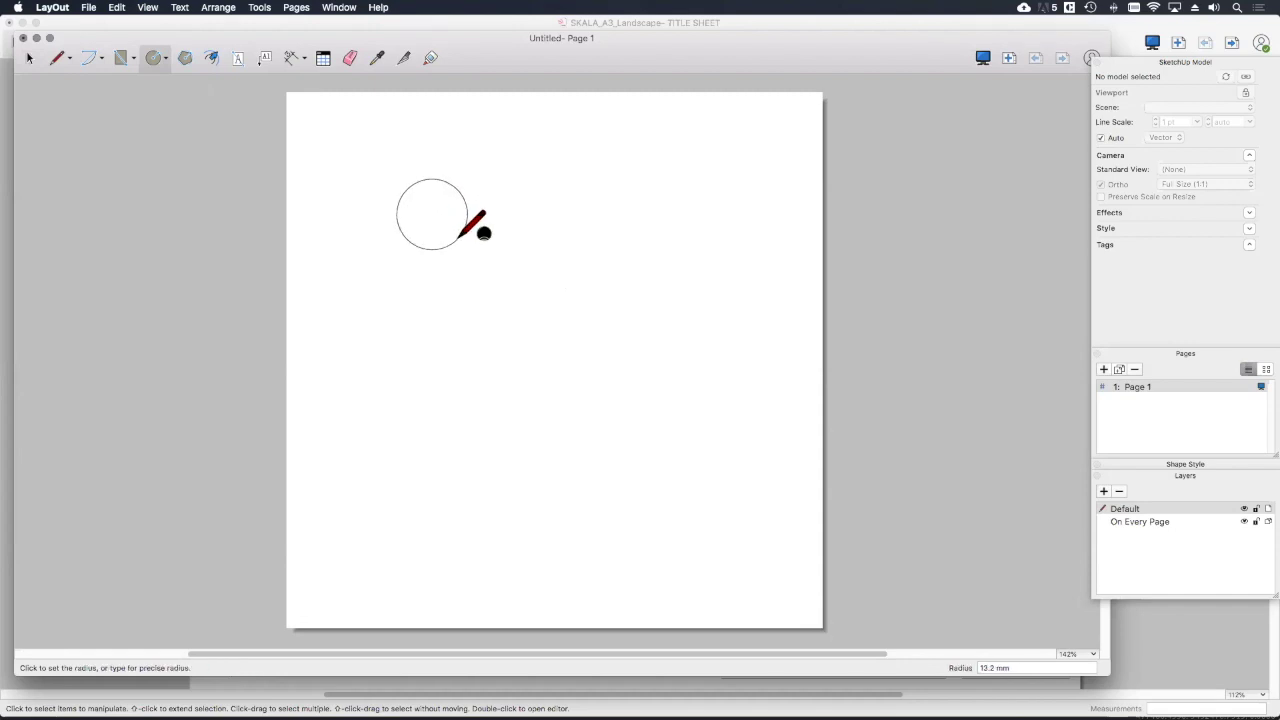
pyautogui.click(458, 233)
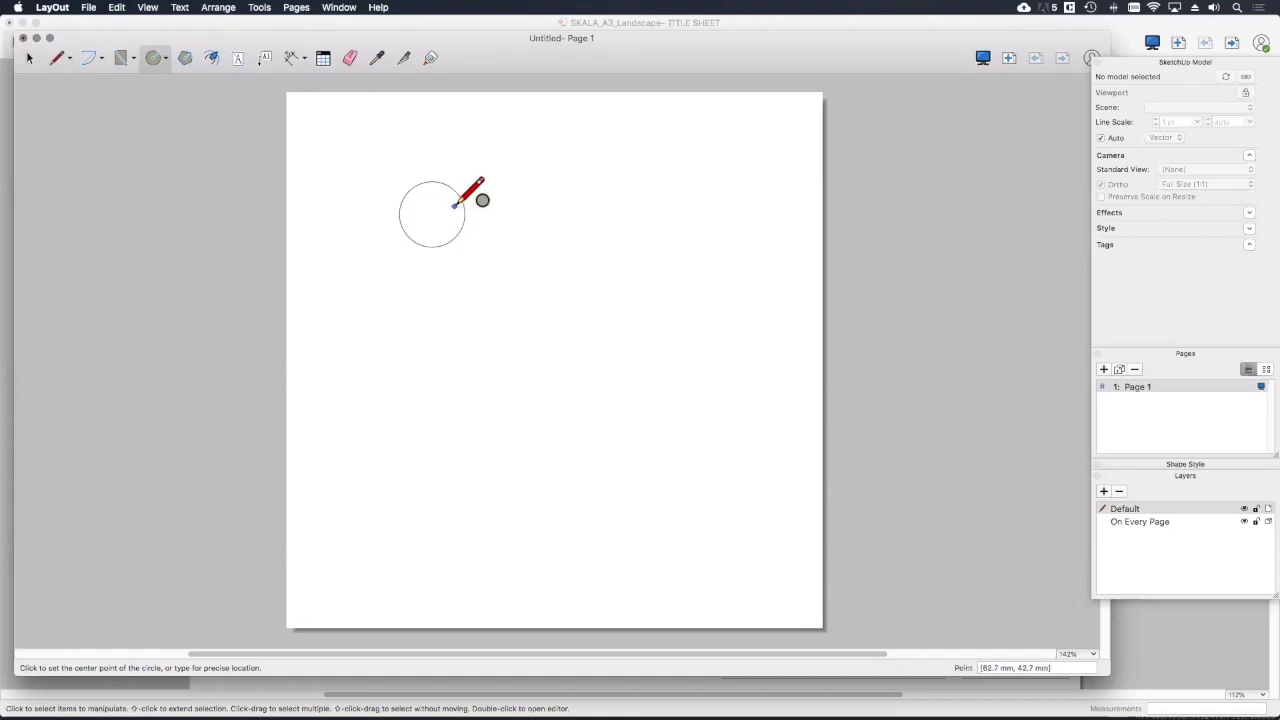
pyautogui.click(455, 206)
pyautogui.click(488, 213)
pyautogui.click(469, 226)
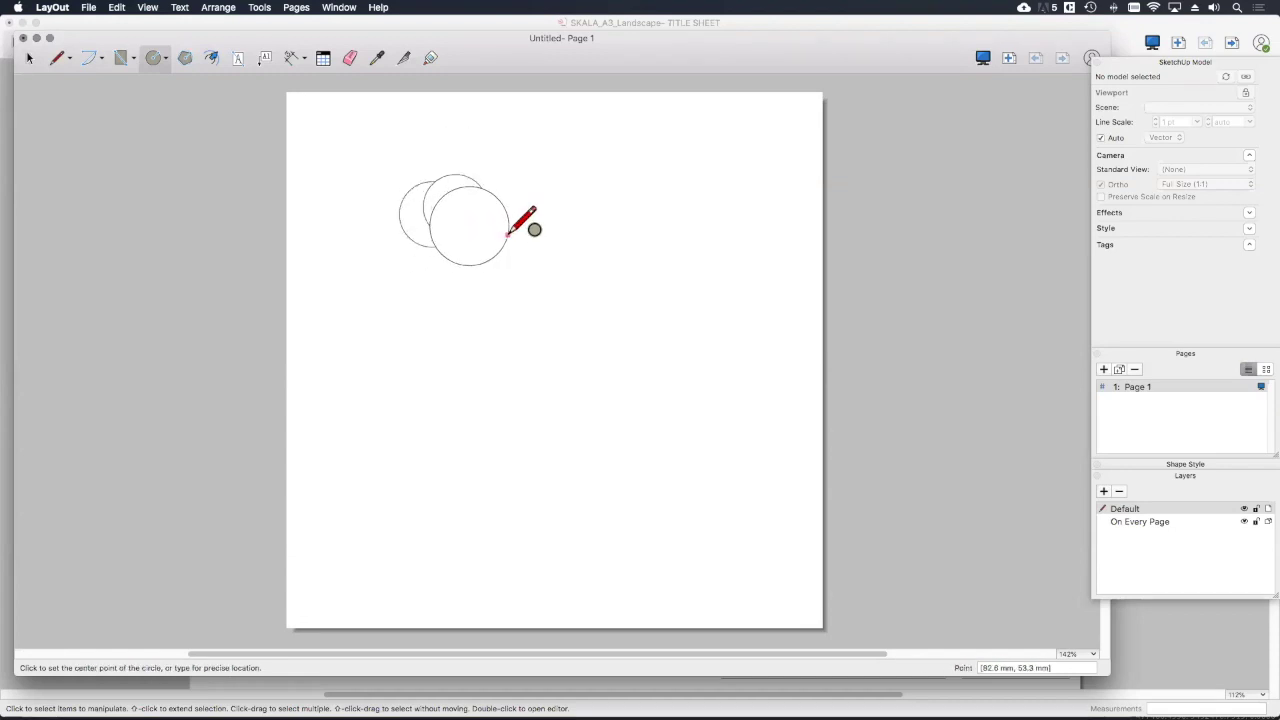
pyautogui.press('Escape')
pyautogui.press('super+z')
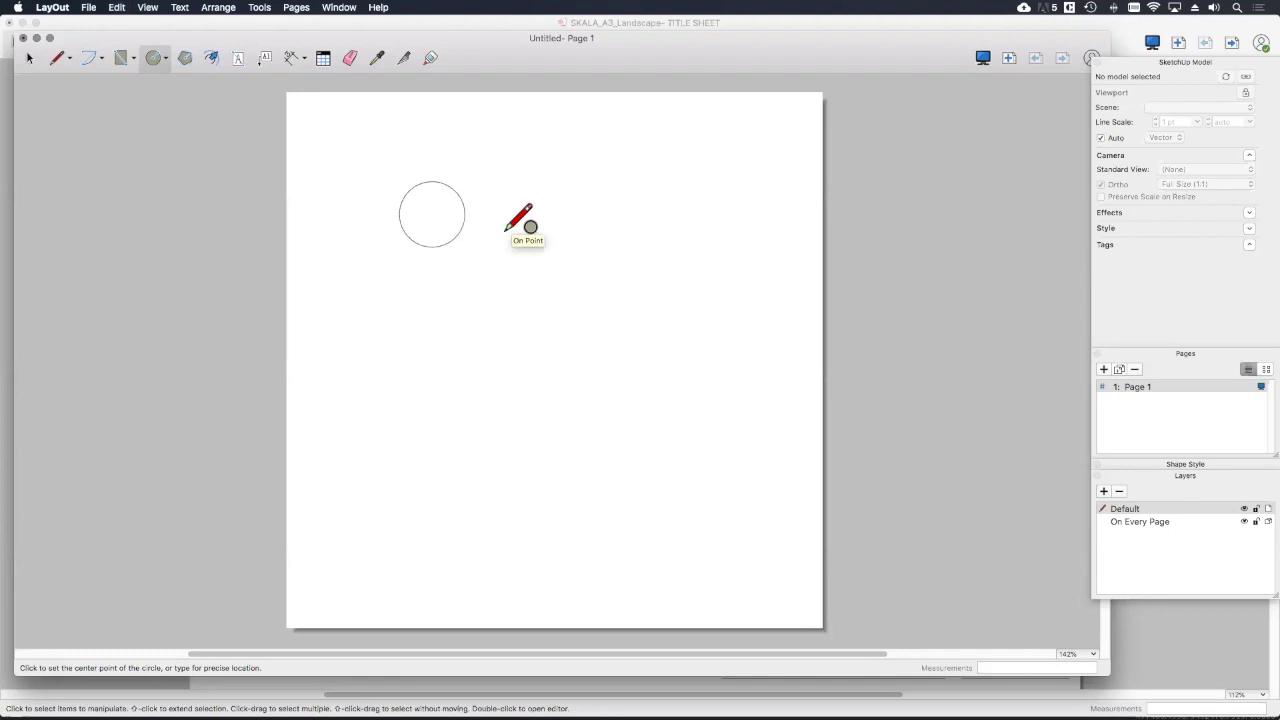
pyautogui.press('space')
pyautogui.click(427, 206)
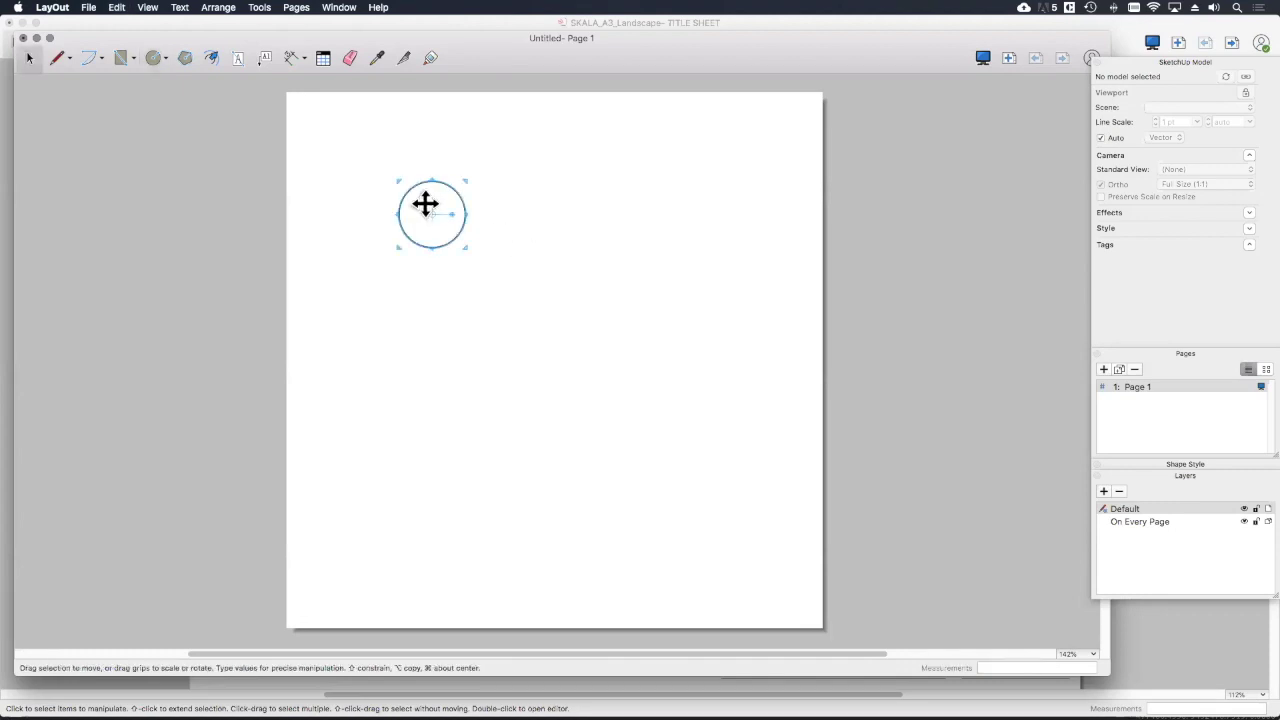
# Copy the circle into a row of five 15 mm apart, then copy the row into three rows
pyautogui.moveTo(425, 202); pyautogui.dragTo(488, 200)
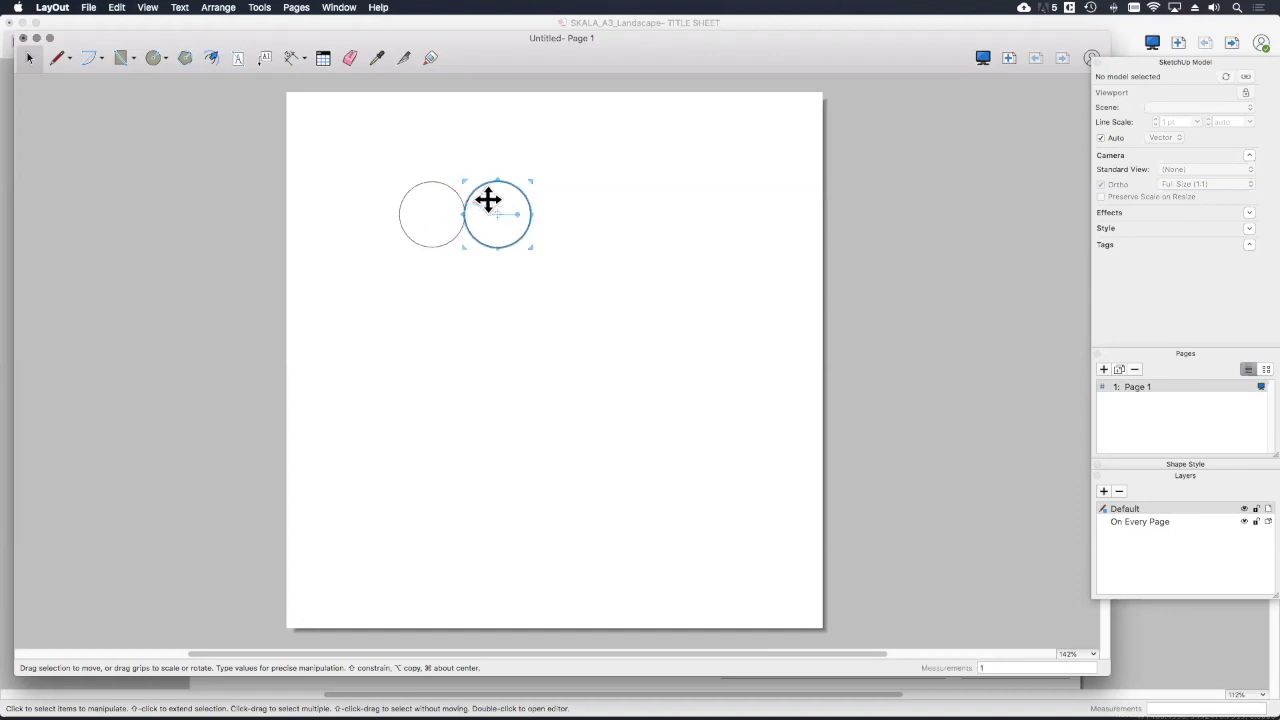
pyautogui.press('Return')
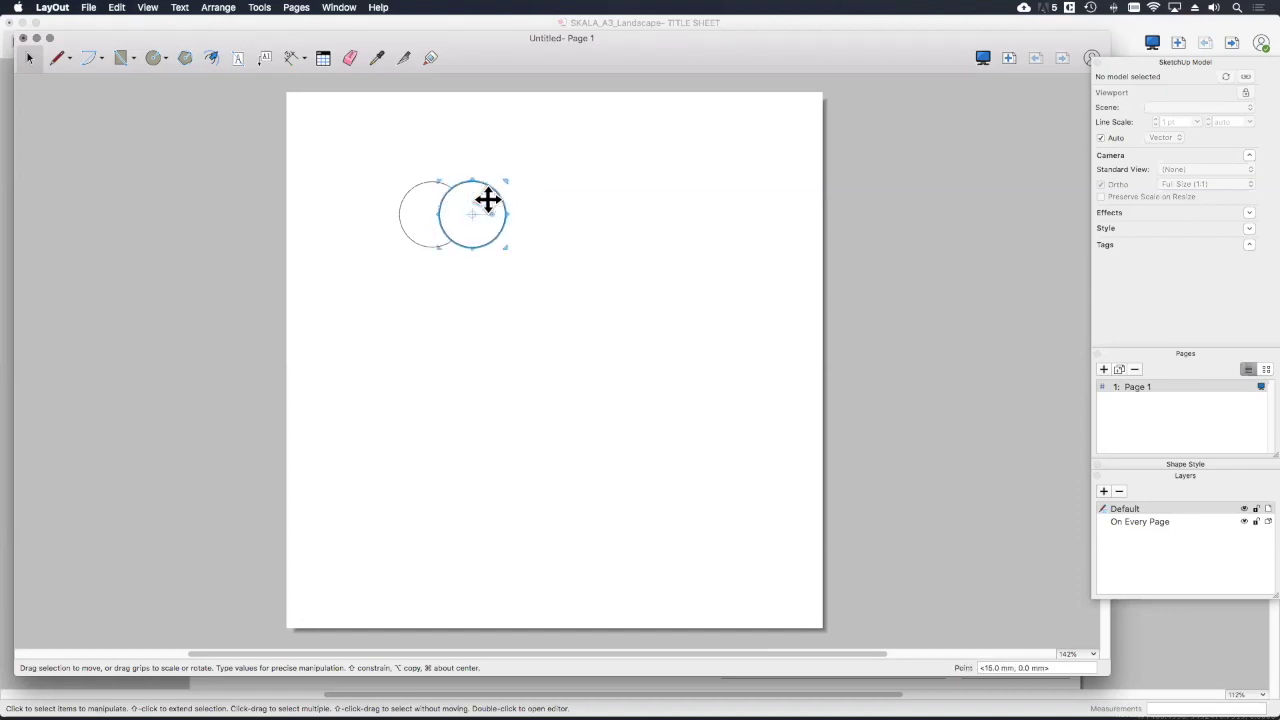
pyautogui.moveTo(487, 200); pyautogui.dragTo(516, 198)
pyautogui.write('15')
pyautogui.press('Return')
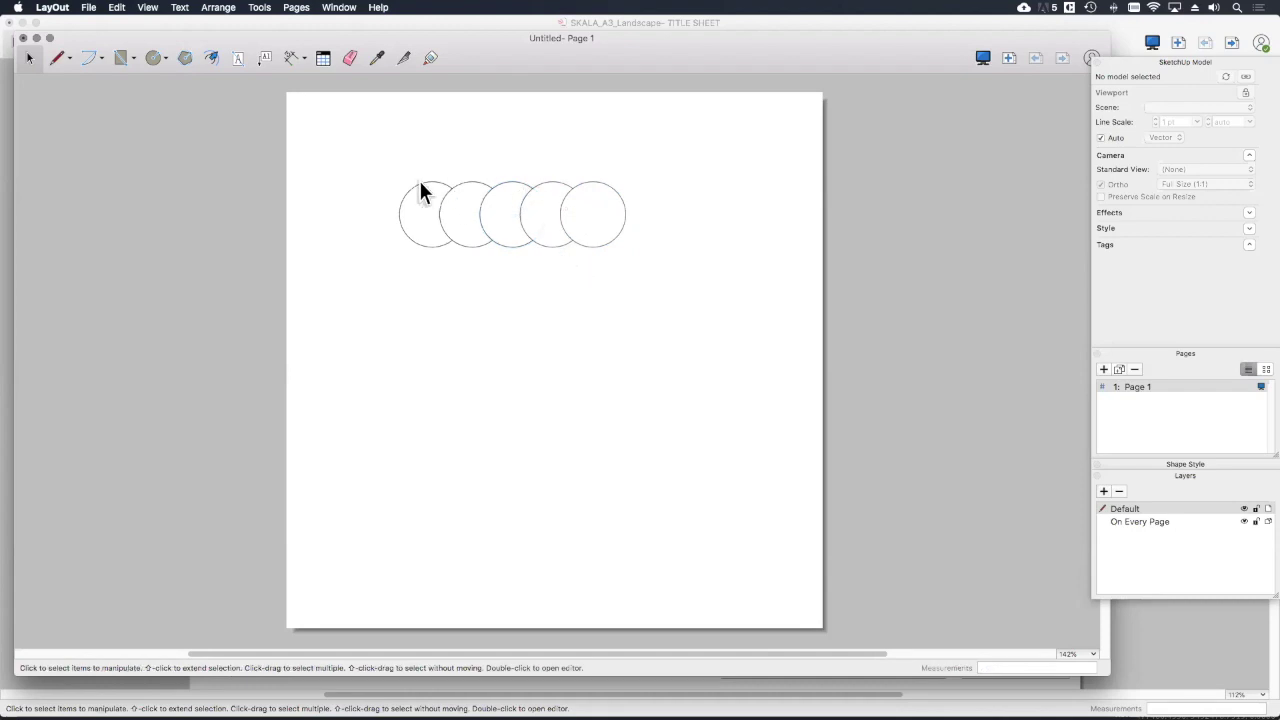
pyautogui.moveTo(384, 172); pyautogui.dragTo(660, 266)
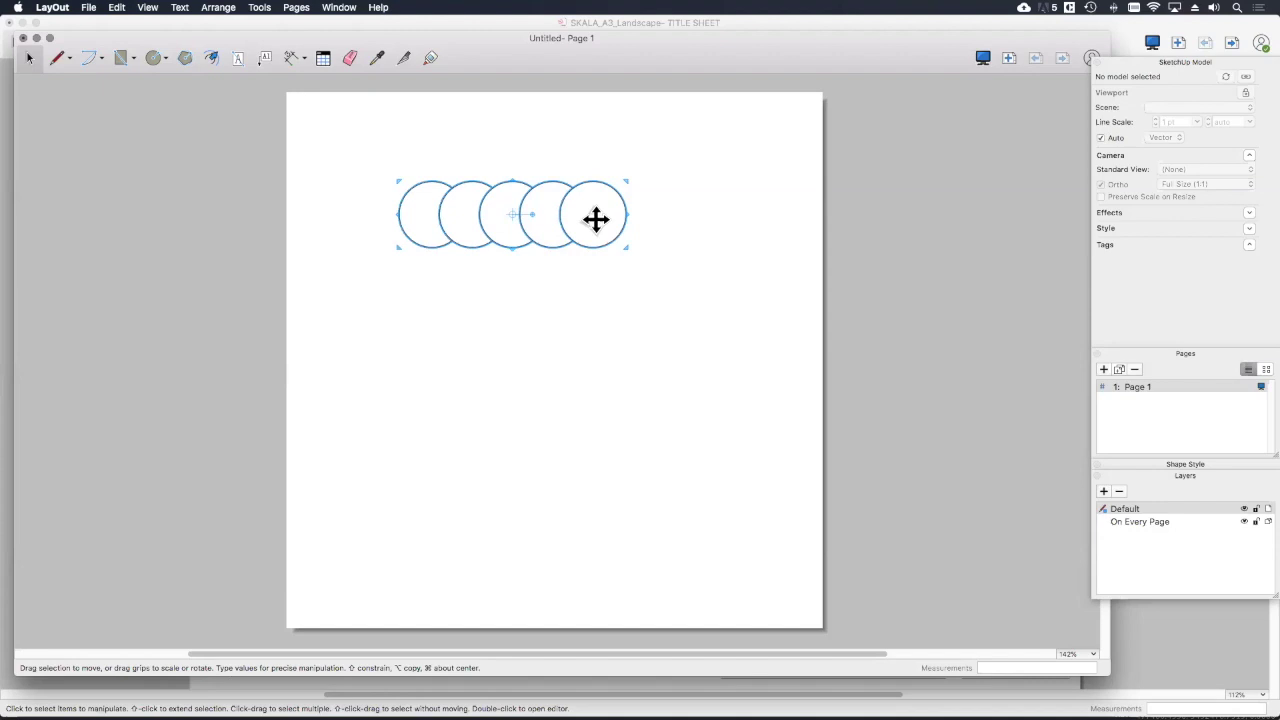
pyautogui.keyDown('alt'); pyautogui.moveTo(596, 219); pyautogui.dragTo(590, 375); pyautogui.keyUp('alt')
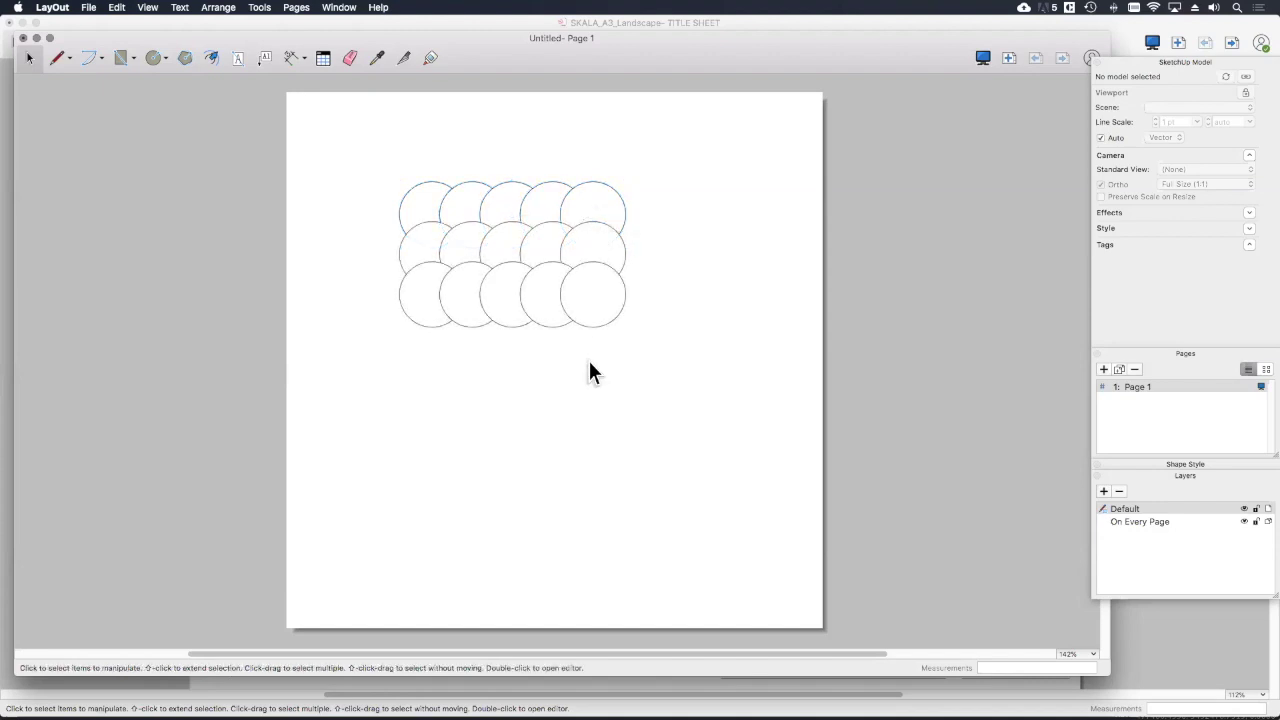
# Split the circles at each crossing point along the top, right, bottom and left edges
pyautogui.click(404, 59)
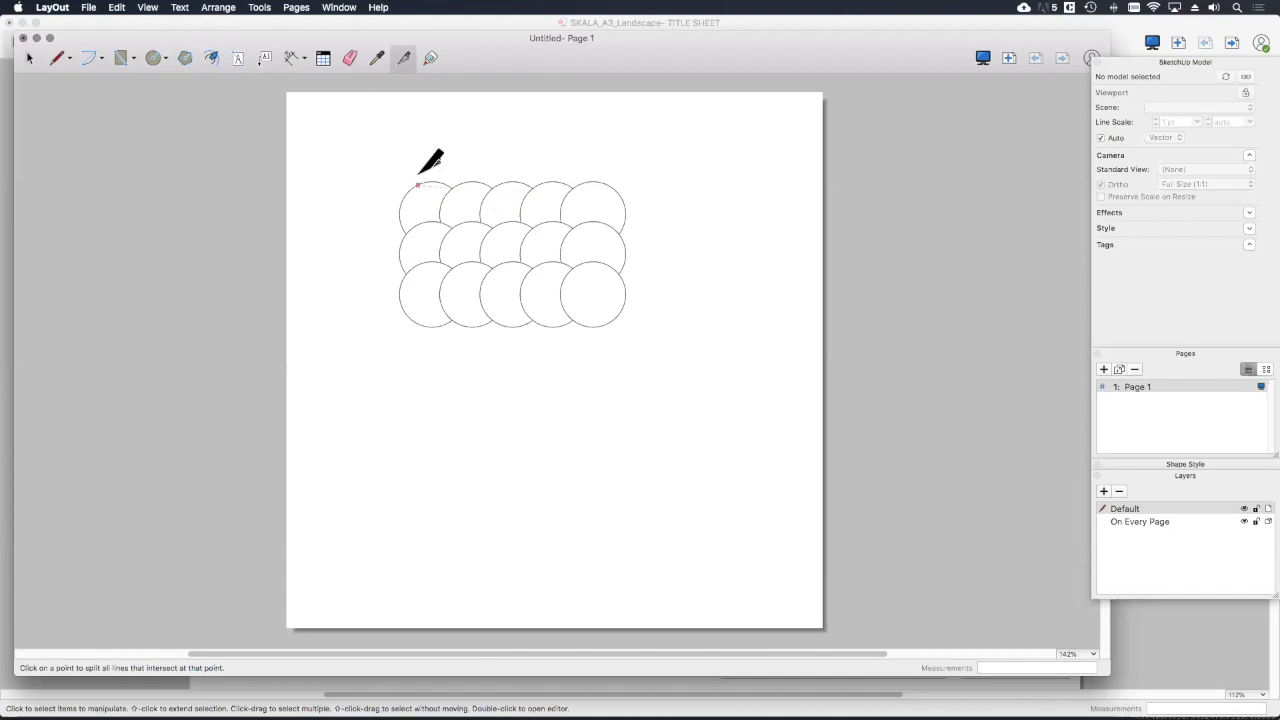
pyautogui.click(493, 188)
pyautogui.click(532, 187)
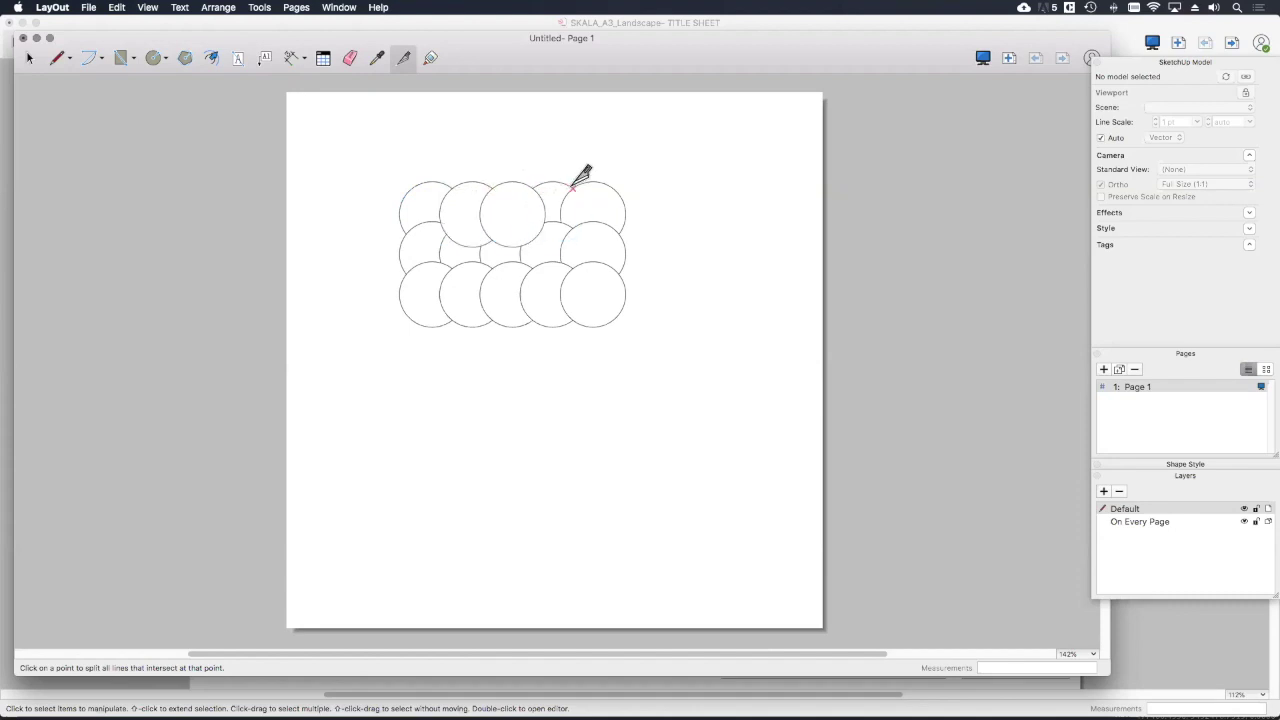
pyautogui.click(572, 187)
pyautogui.click(618, 234)
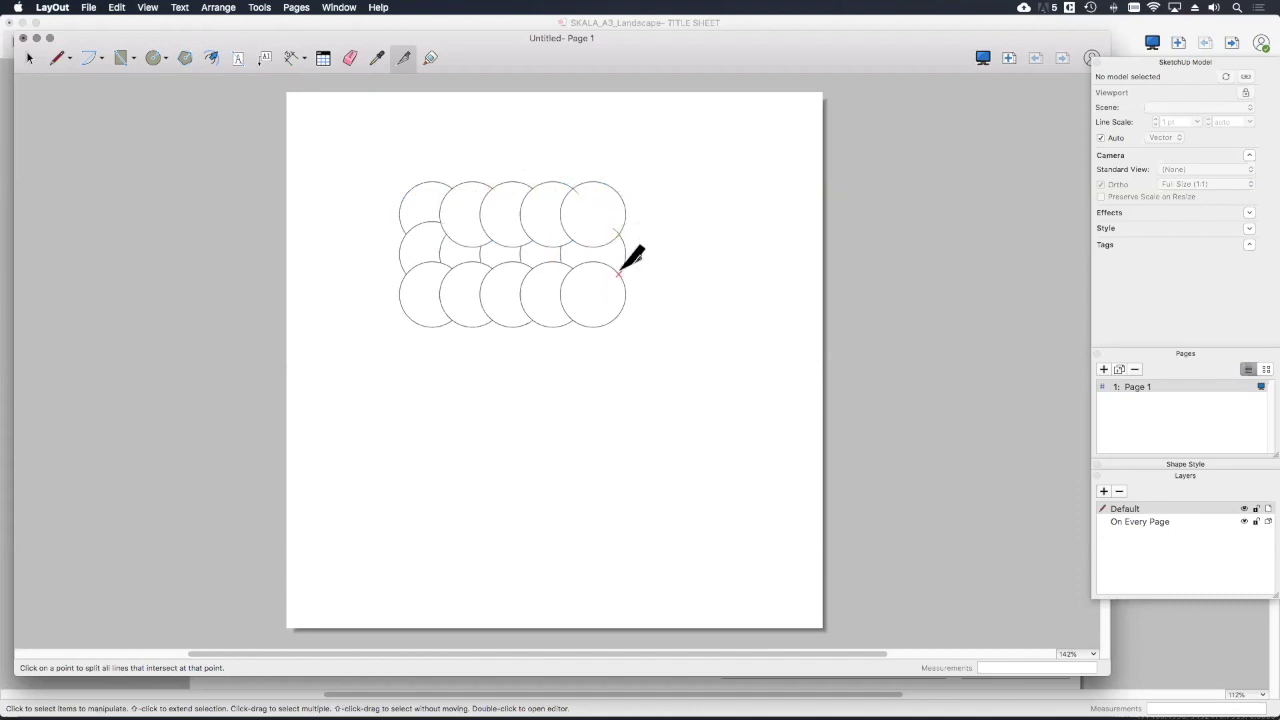
pyautogui.click(617, 272)
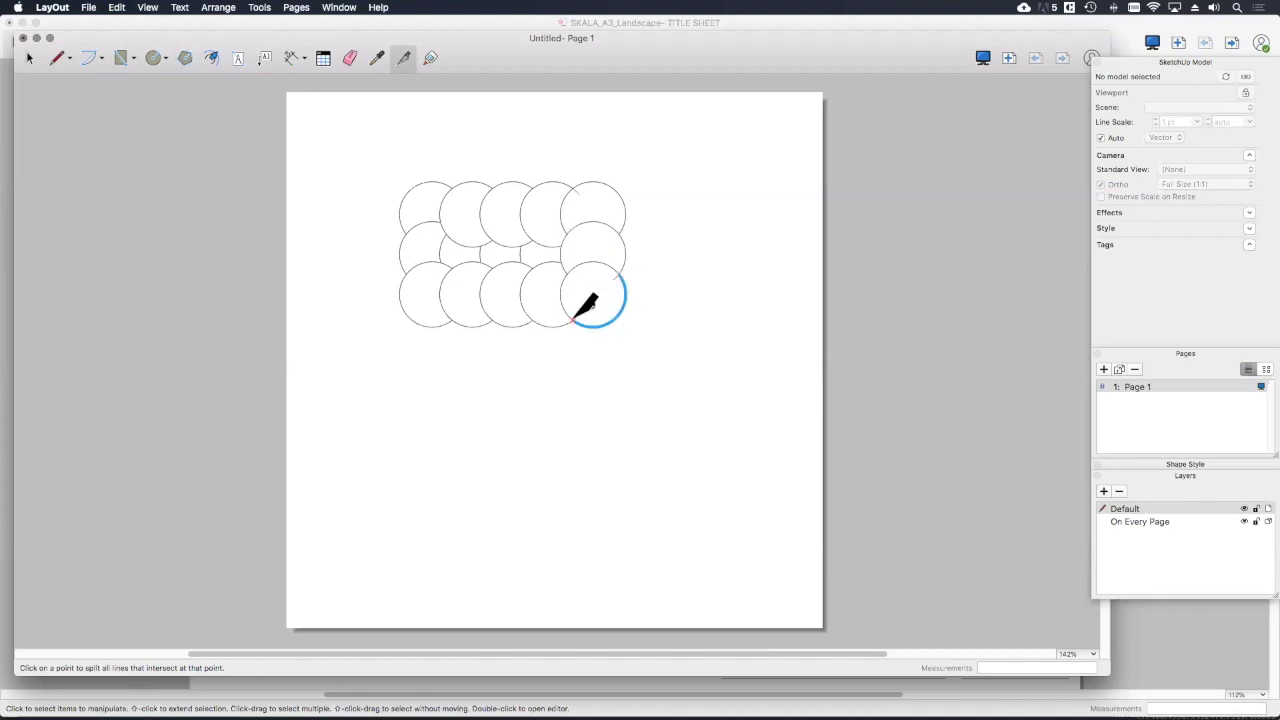
pyautogui.click(531, 318)
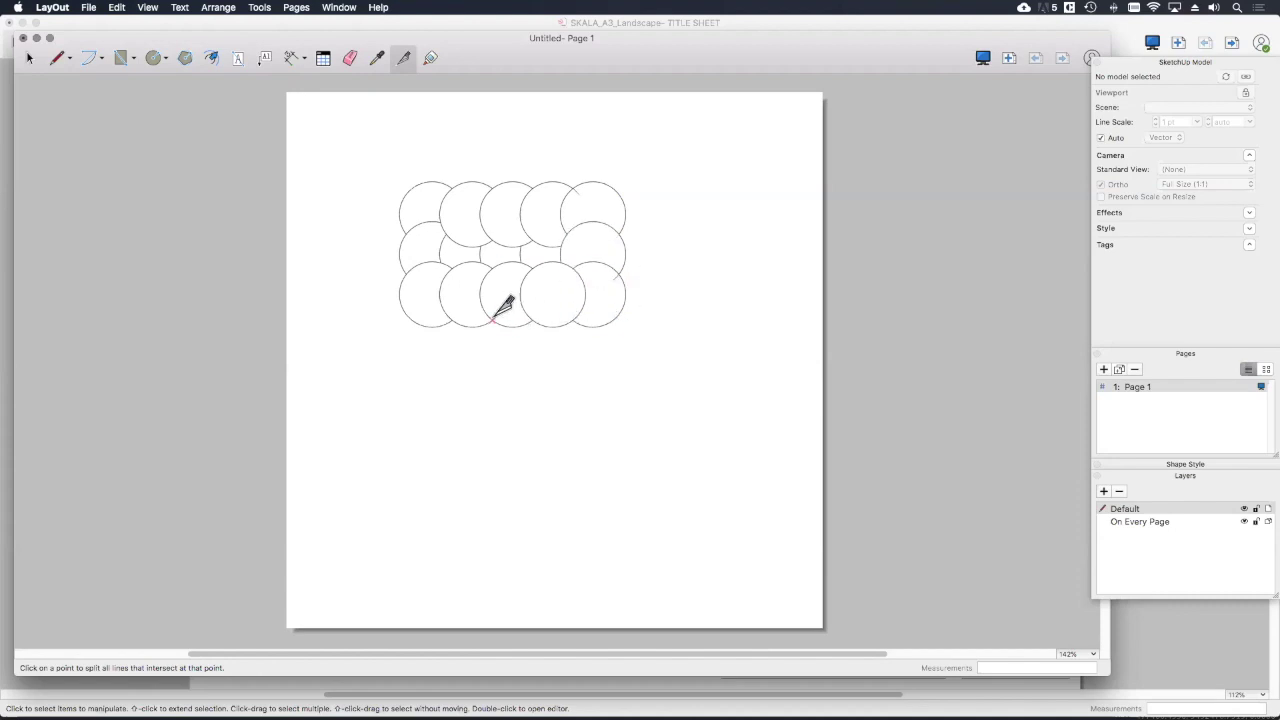
pyautogui.click(490, 319)
pyautogui.click(453, 320)
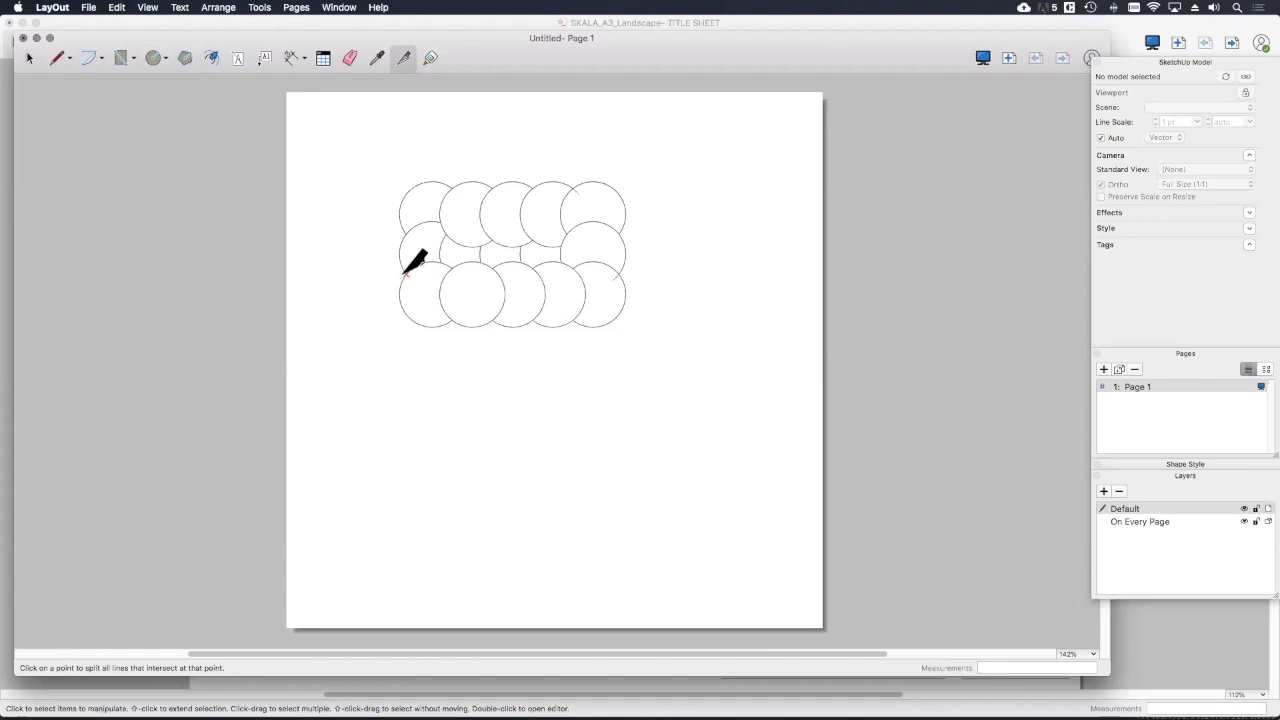
pyautogui.click(406, 234)
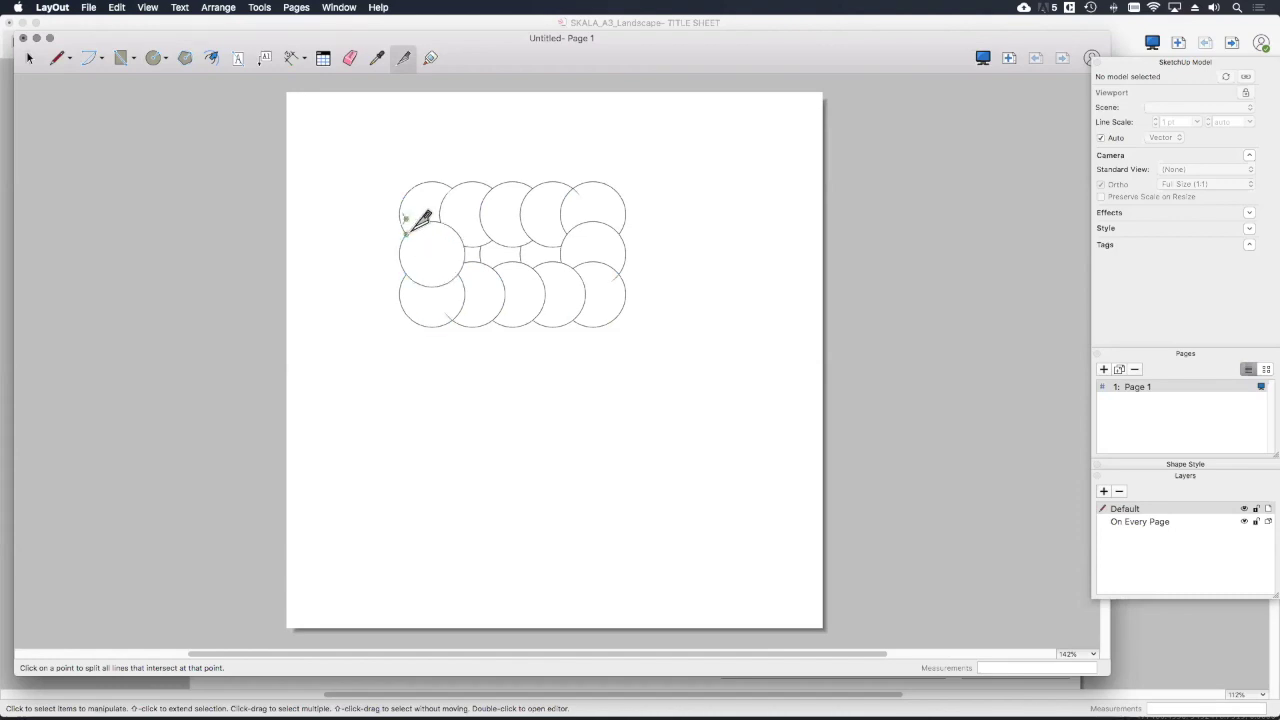
# Select and delete the interior arc pieces, leaving only the scalloped outline
pyautogui.click(29, 57)
pyautogui.click(444, 221)
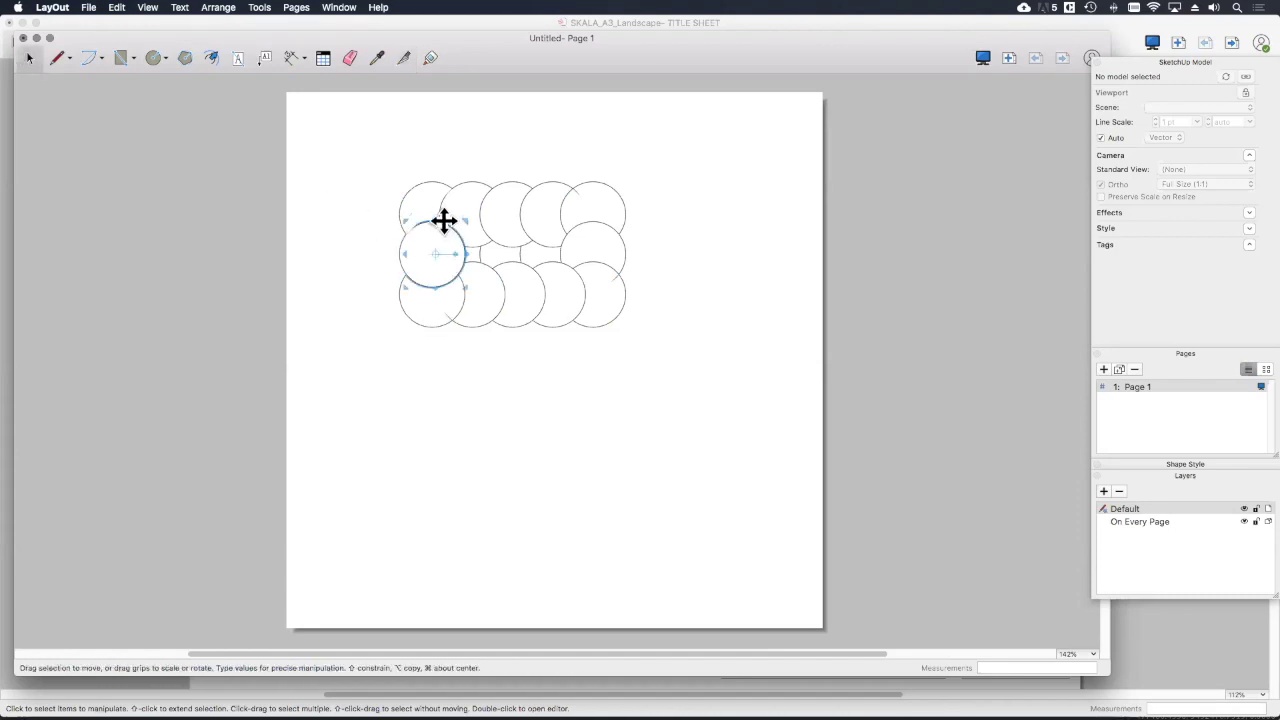
pyautogui.click(459, 233)
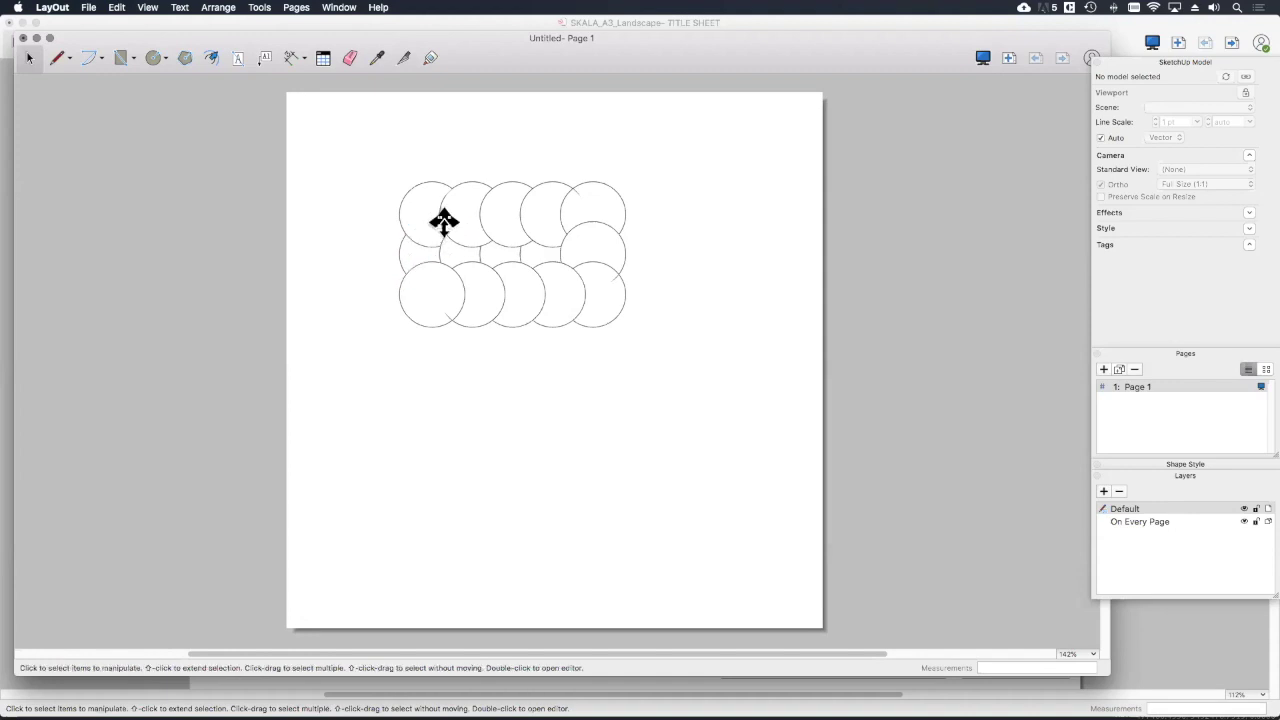
pyautogui.click(508, 234)
pyautogui.click(575, 257)
pyautogui.click(575, 257)
pyautogui.click(571, 223)
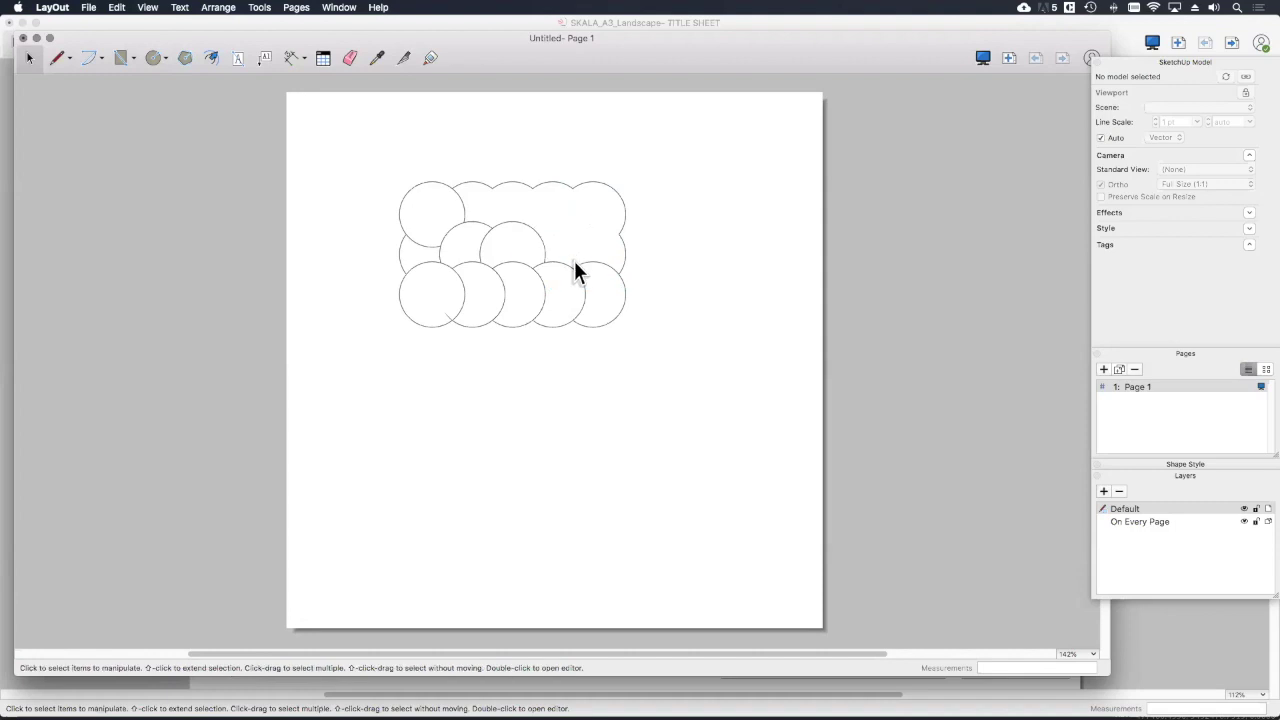
pyautogui.click(570, 270)
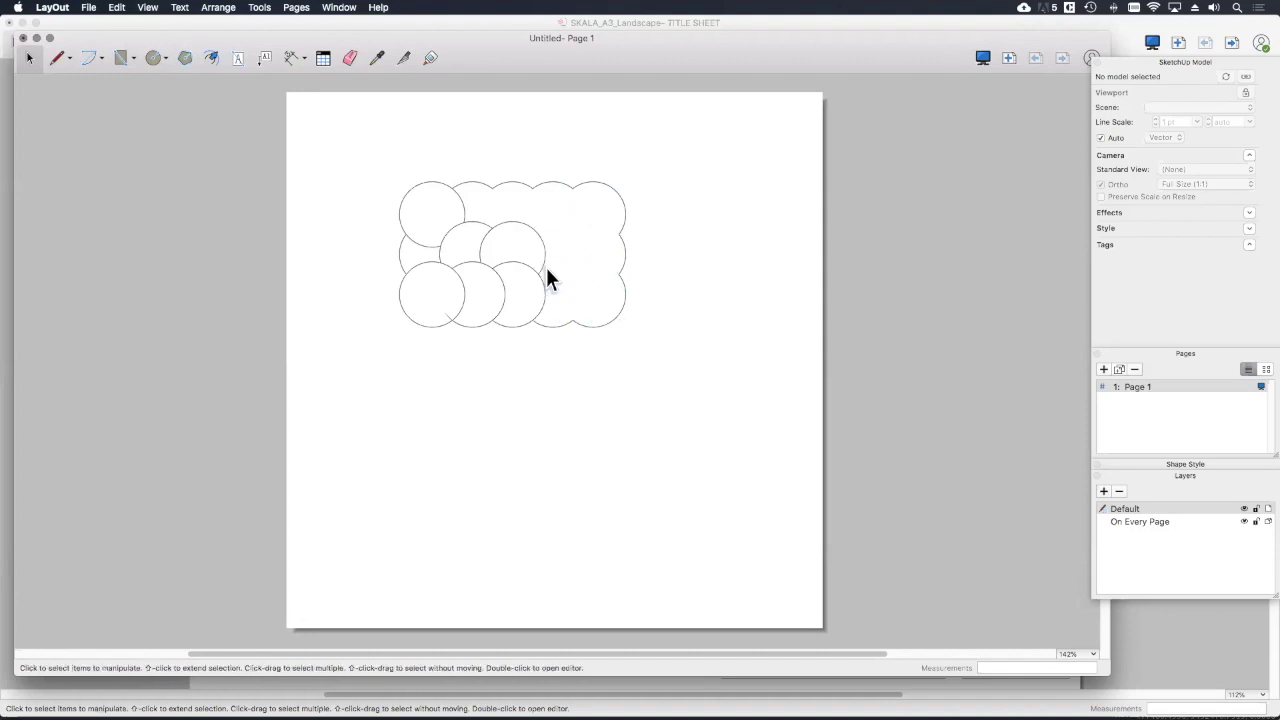
pyautogui.click(492, 279)
pyautogui.click(466, 287)
pyautogui.click(460, 286)
pyautogui.click(450, 240)
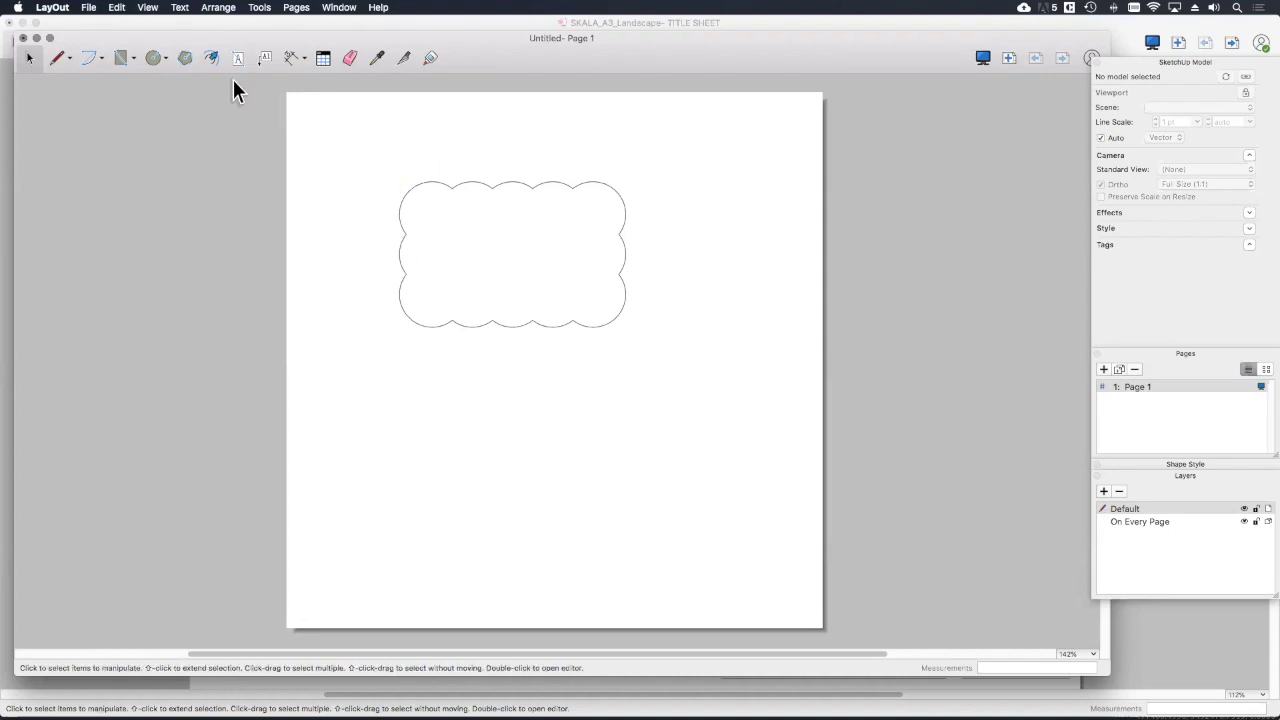
# Join the cloud's top arcs, from the top-left to the top-right corner
pyautogui.click(431, 59)
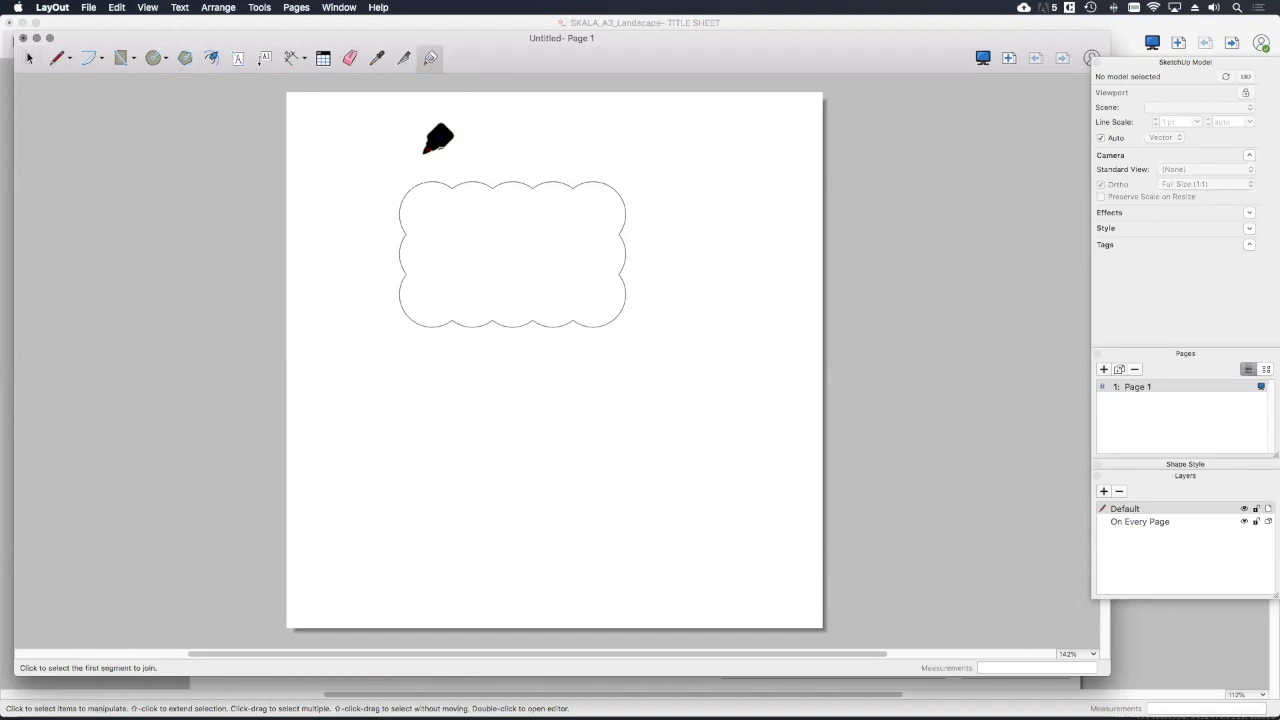
pyautogui.click(430, 182)
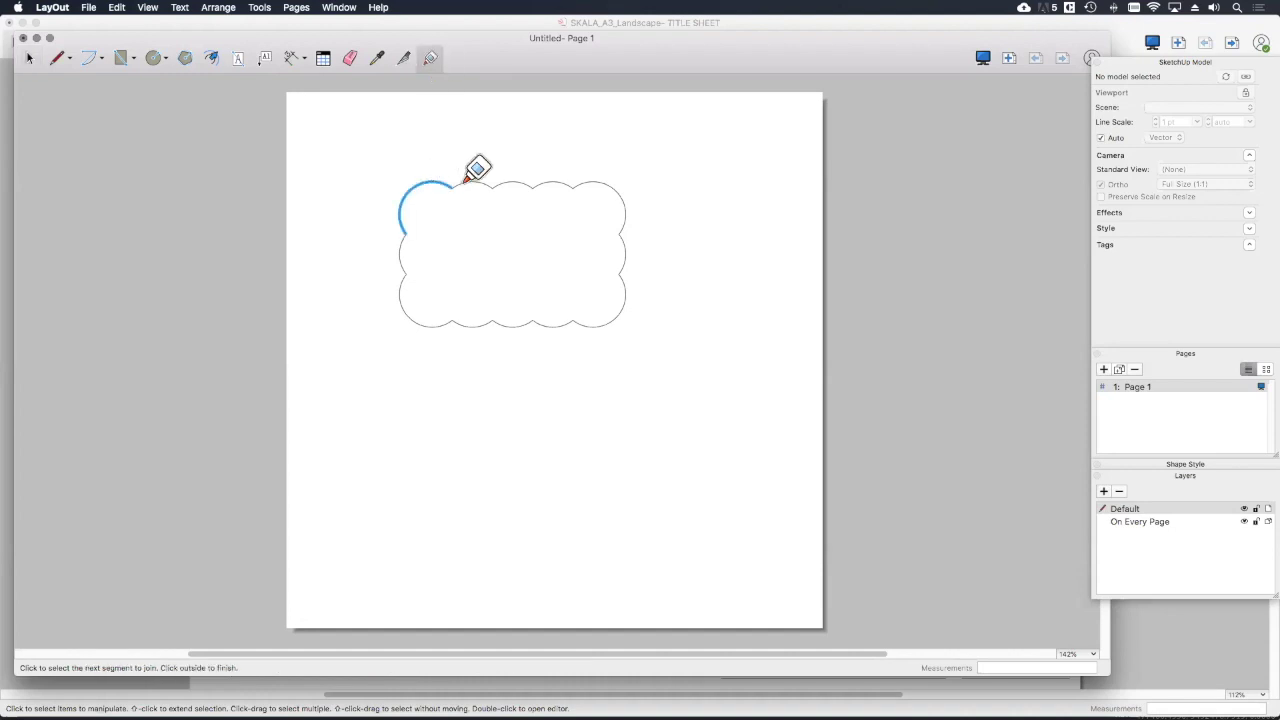
pyautogui.click(476, 184)
pyautogui.click(514, 184)
pyautogui.click(546, 184)
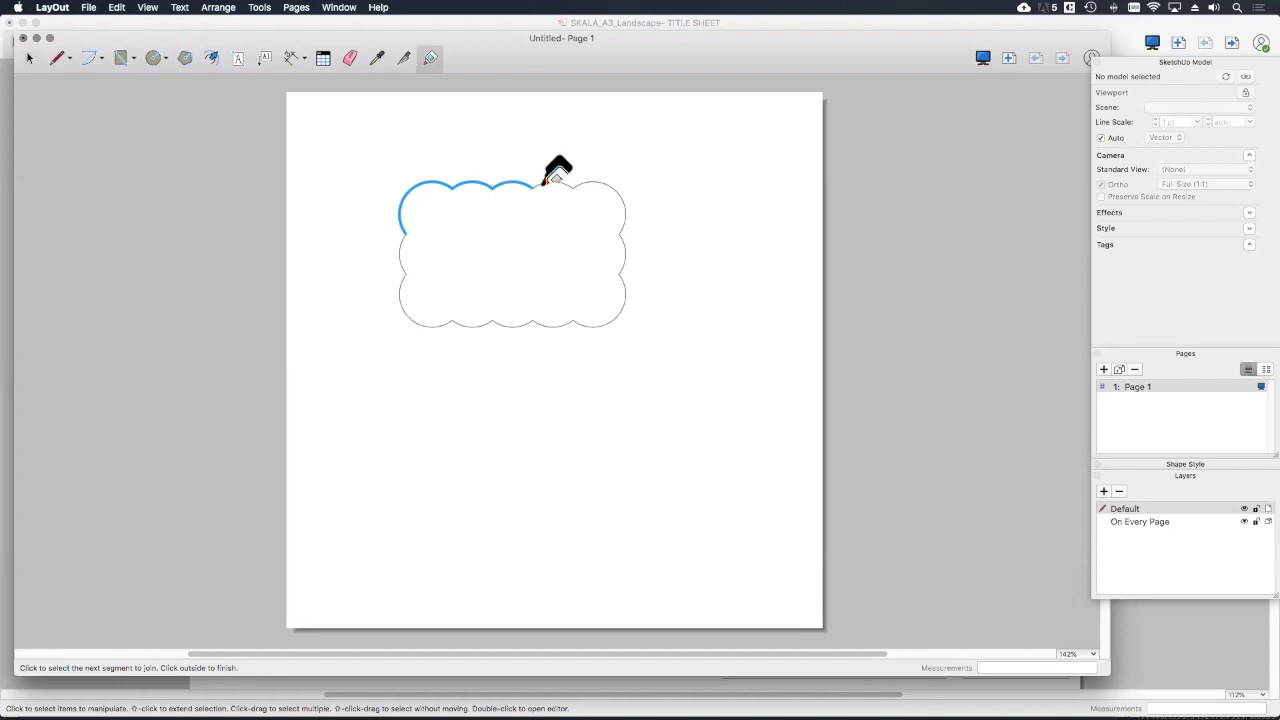
pyautogui.click(583, 182)
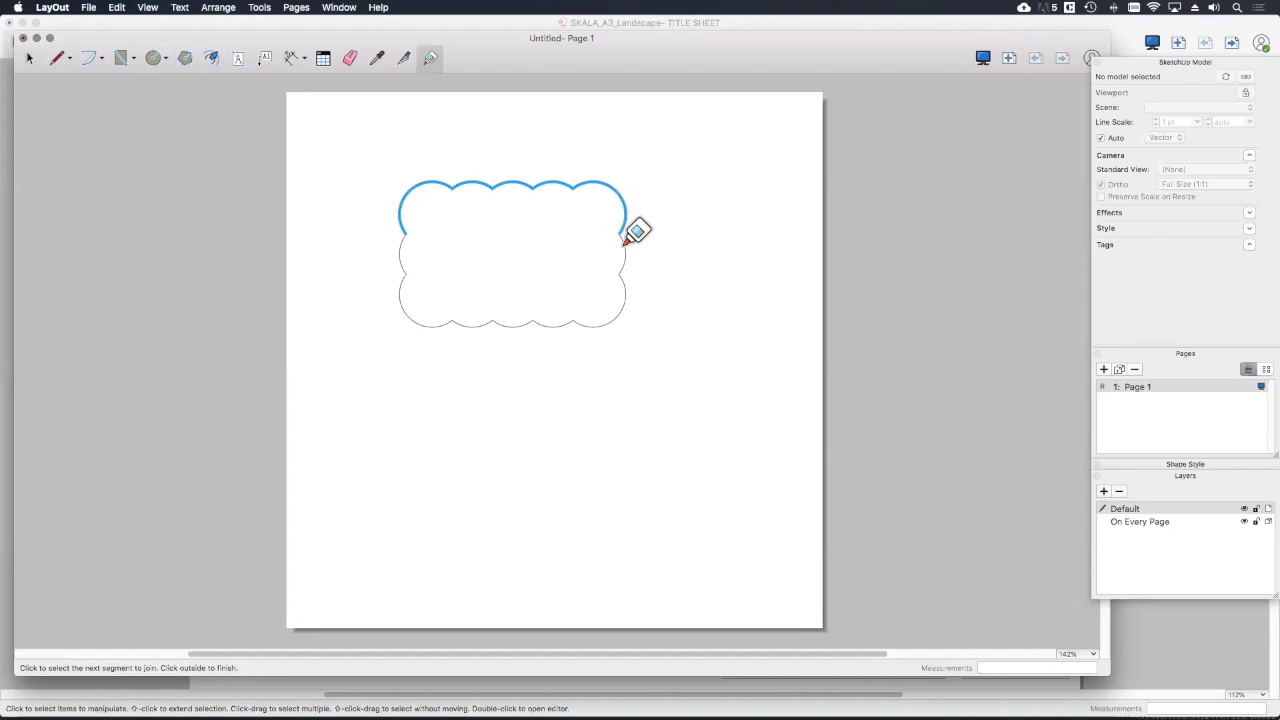
# Add the right, bottom and left arcs to the join, closing the cloud into one shape
pyautogui.click(626, 280)
pyautogui.click(586, 312)
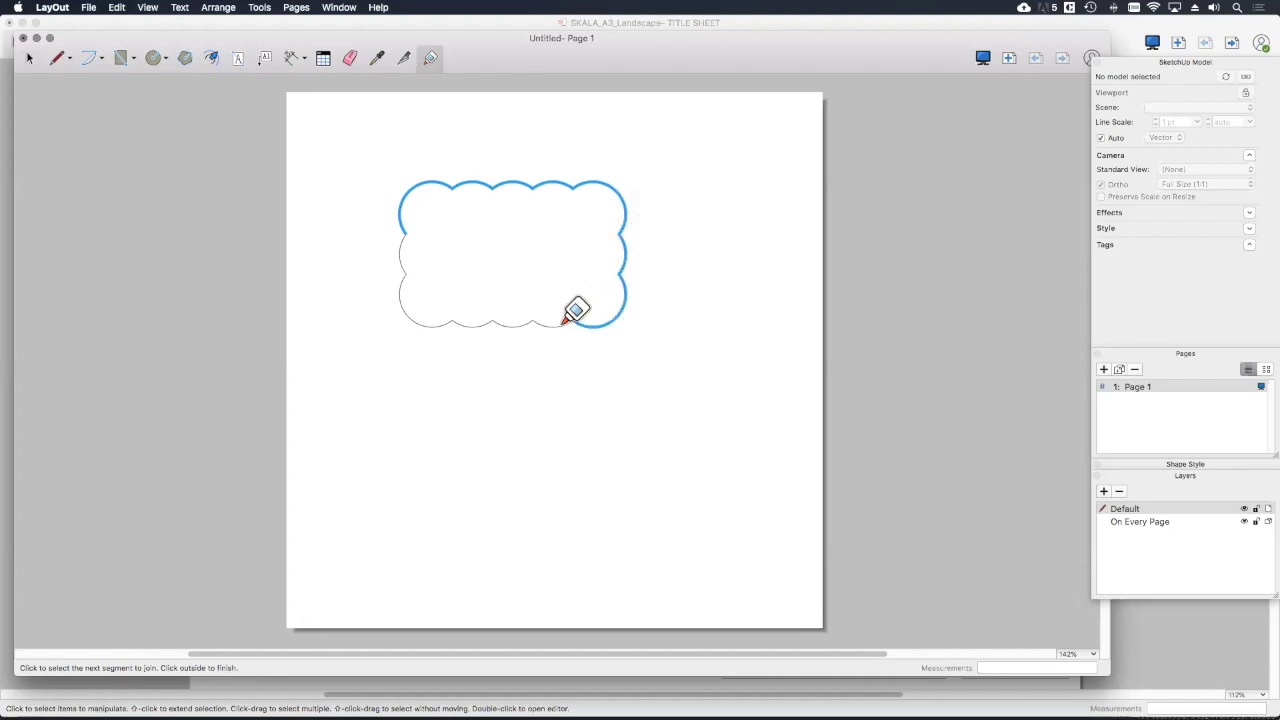
pyautogui.click(552, 322)
pyautogui.click(512, 322)
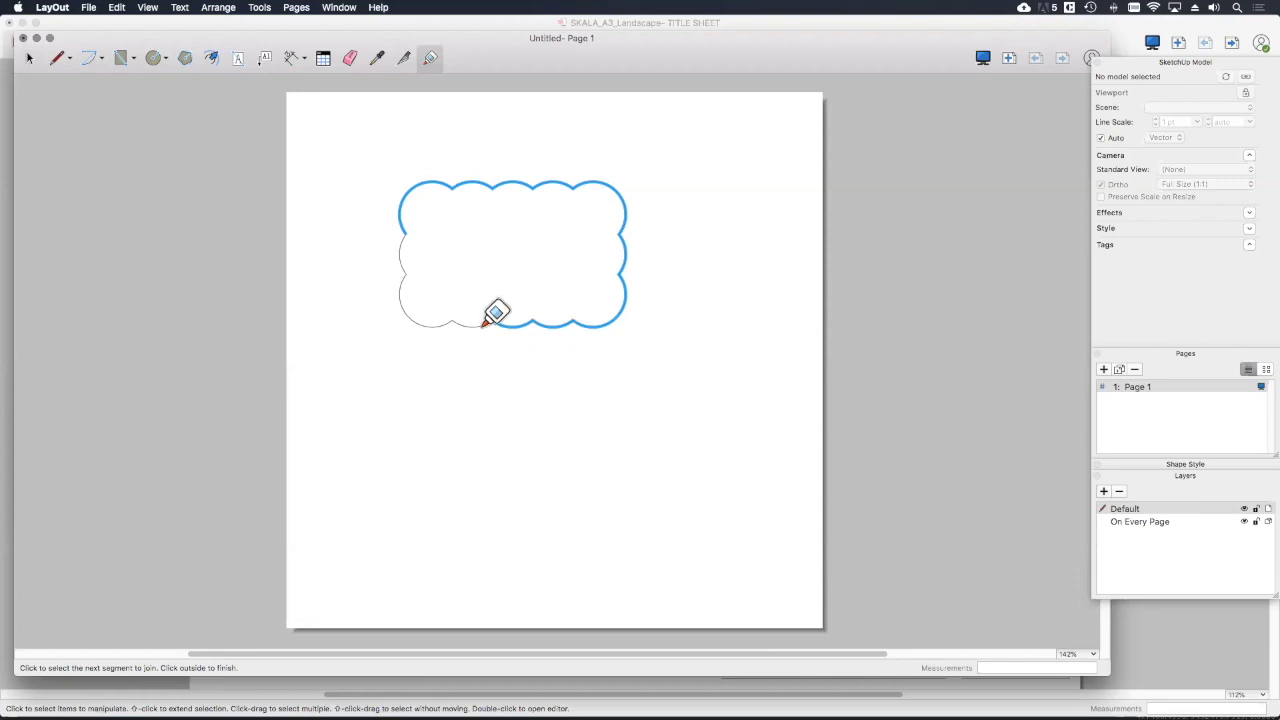
pyautogui.click(465, 322)
pyautogui.click(443, 318)
pyautogui.click(411, 266)
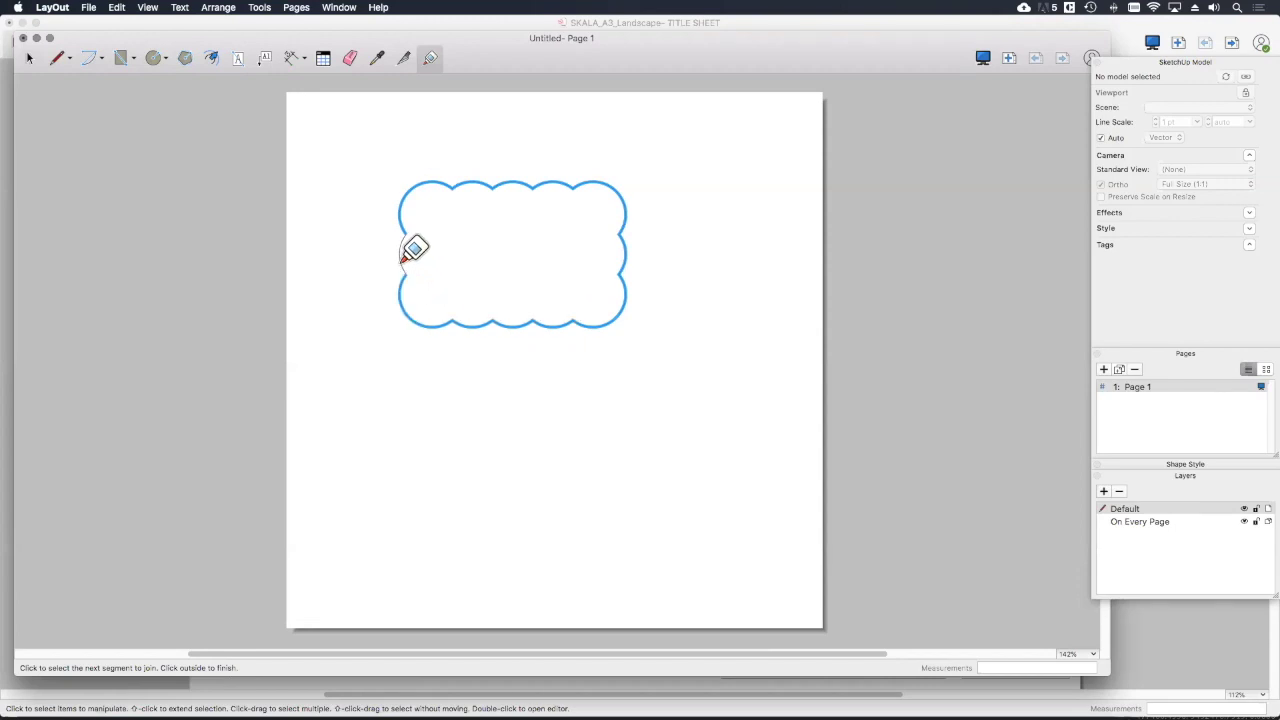
pyautogui.click(412, 262)
pyautogui.press('space')
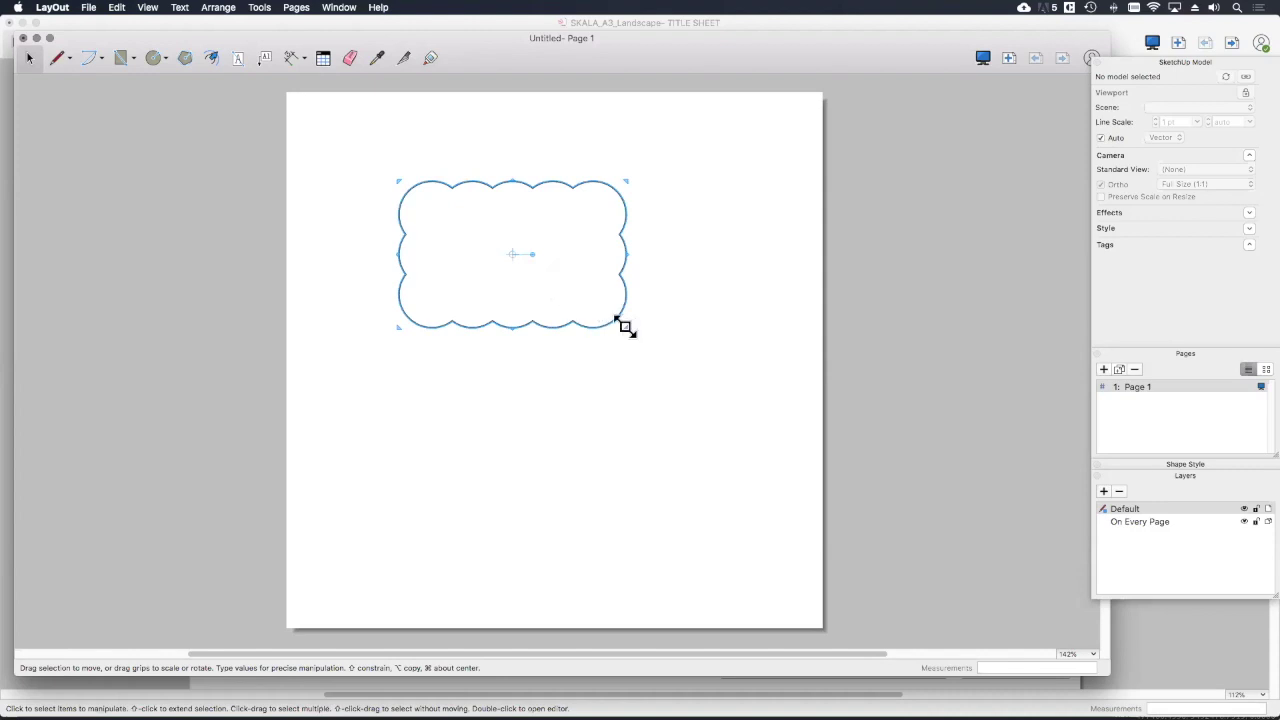
# Scale the joined cloud down to about 0.687 of its size and deselect it
pyautogui.moveTo(624, 327); pyautogui.dragTo(581, 299)
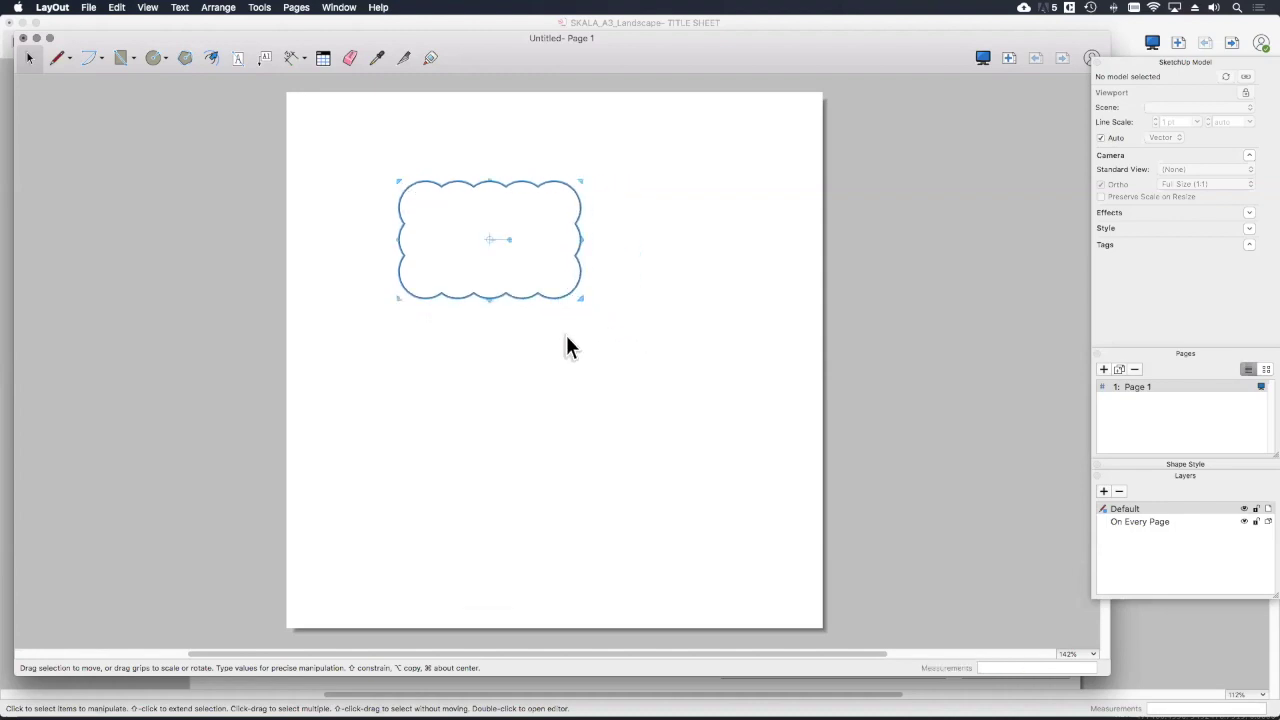
pyautogui.click(566, 337)
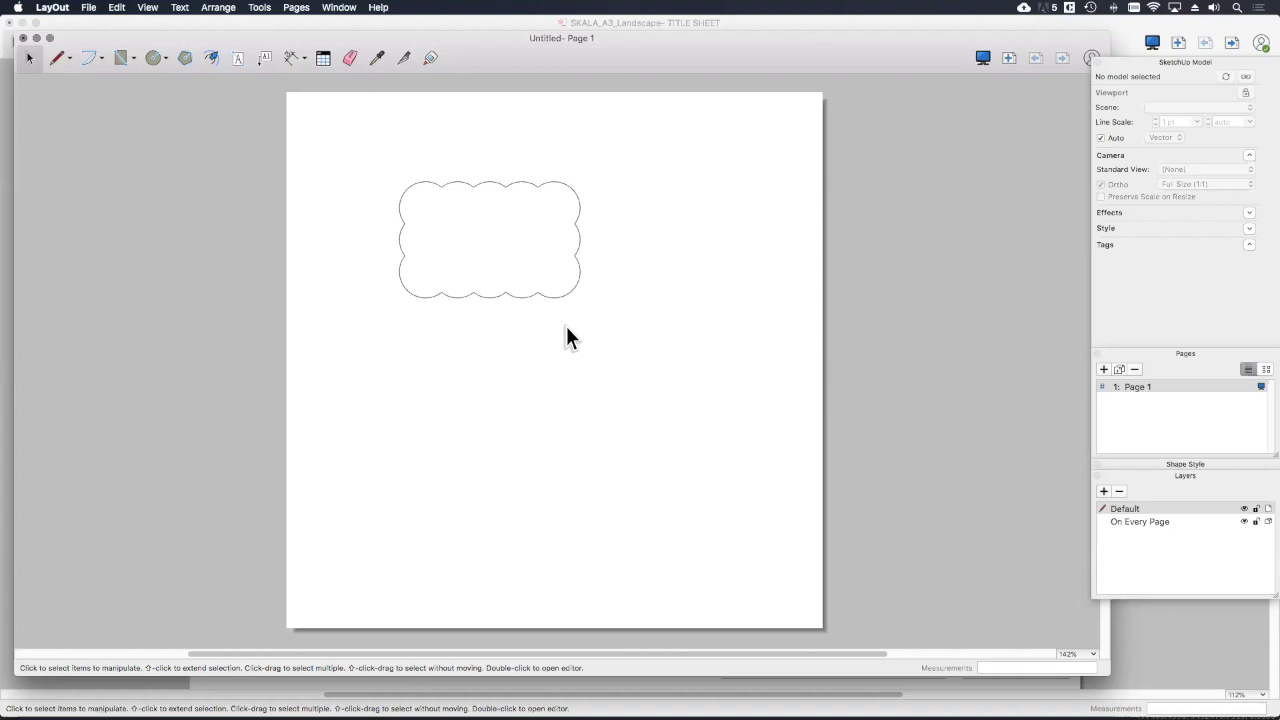
# Save the drawing as a scrapbook named Clouds in the Content/Layout/Scrapbooks folder
pyautogui.click(88, 7)
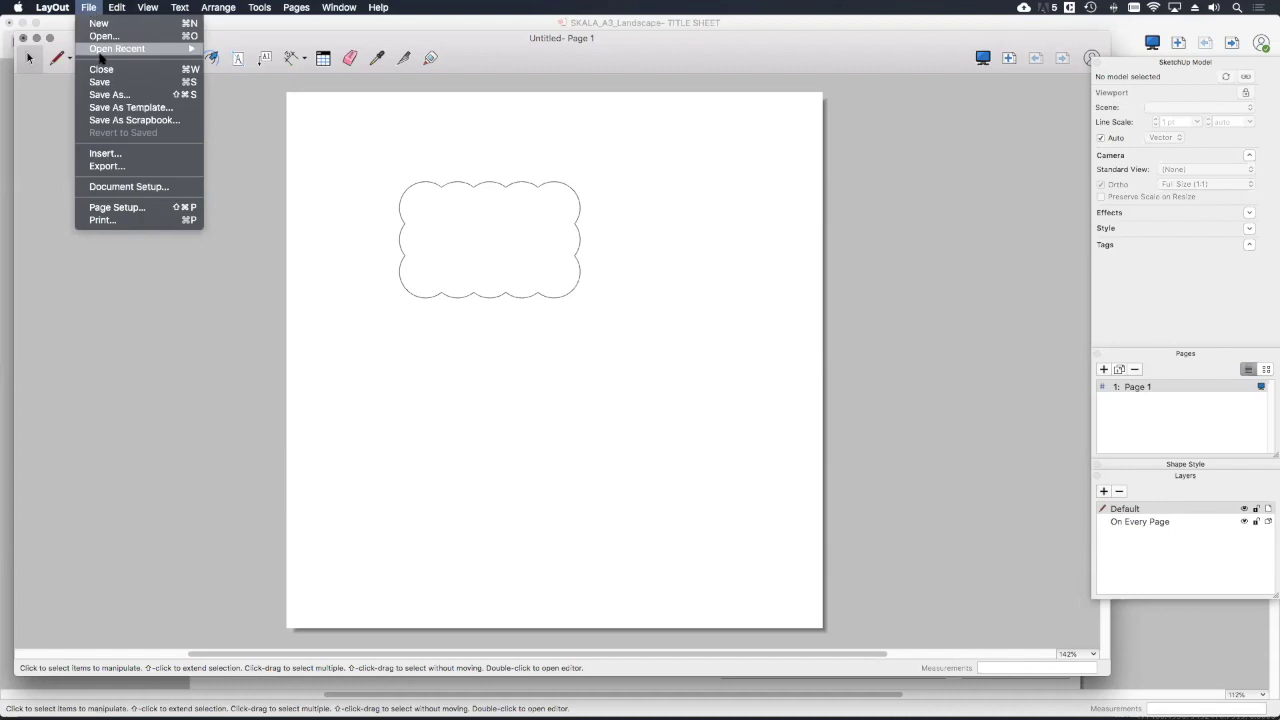
pyautogui.click(138, 122)
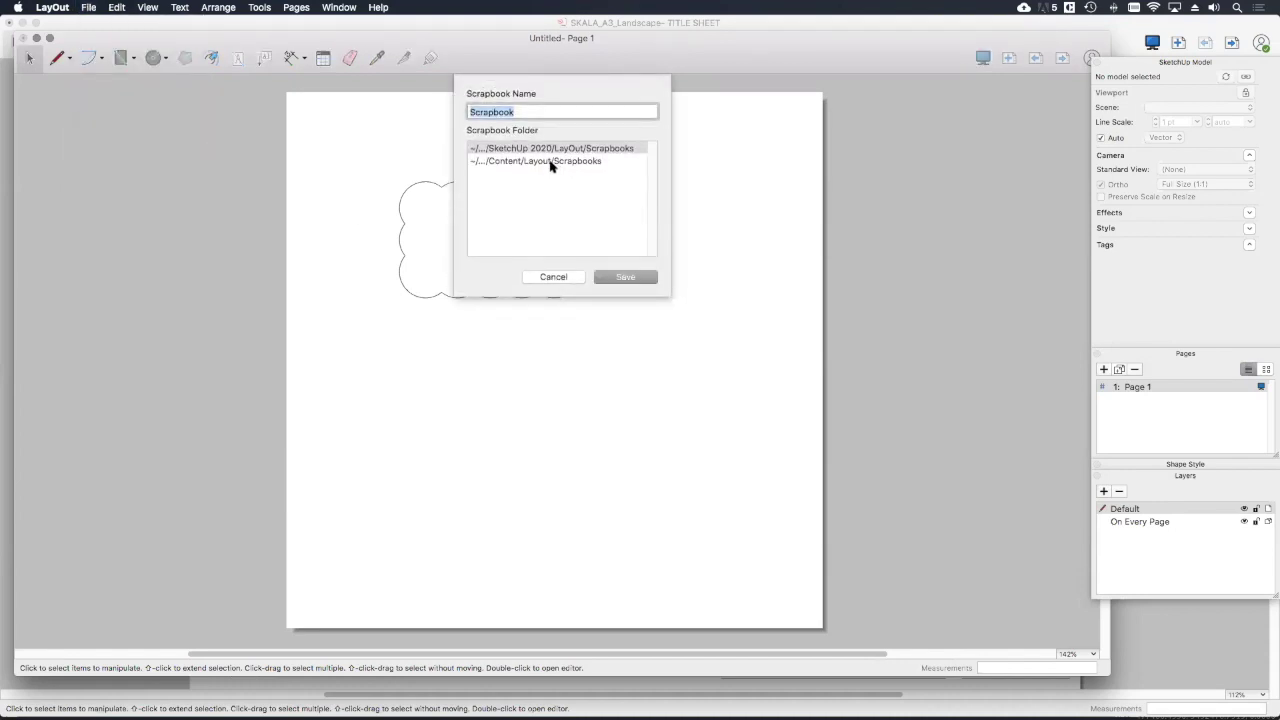
pyautogui.click(553, 163)
pyautogui.click(528, 112)
pyautogui.moveTo(528, 112); pyautogui.dragTo(442, 111)
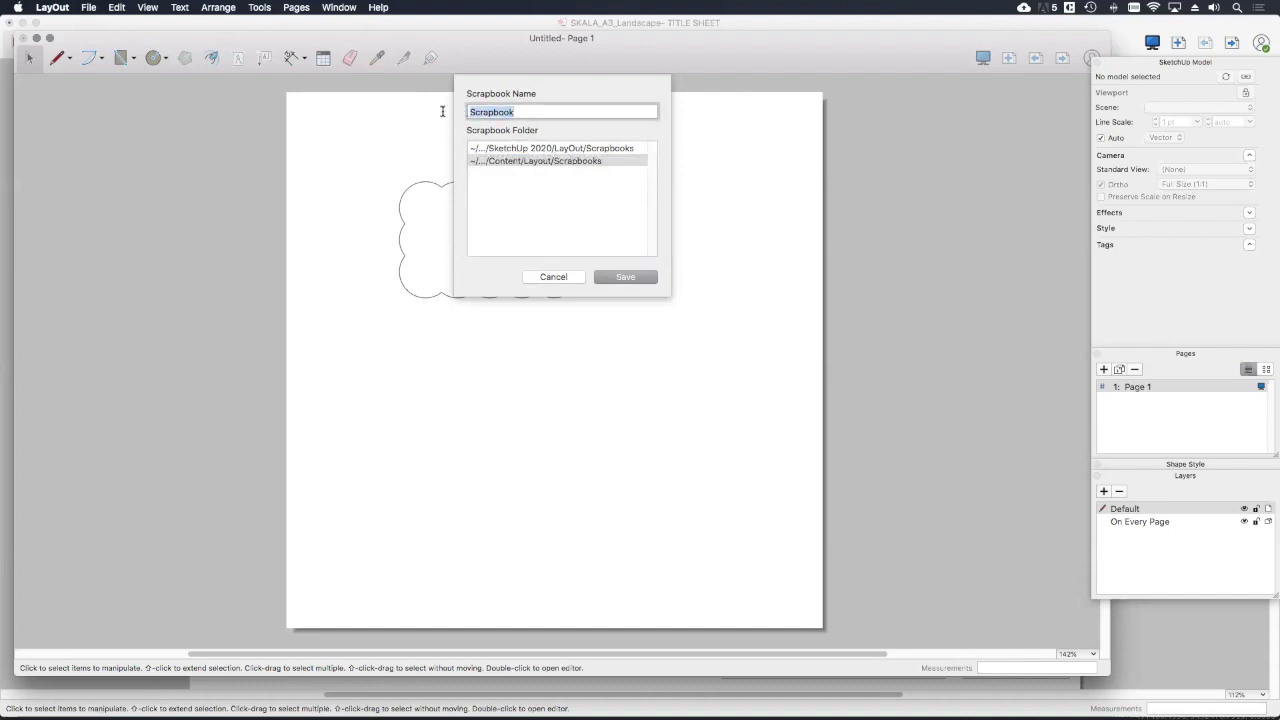
pyautogui.write('Clouds')
pyautogui.click(626, 277)
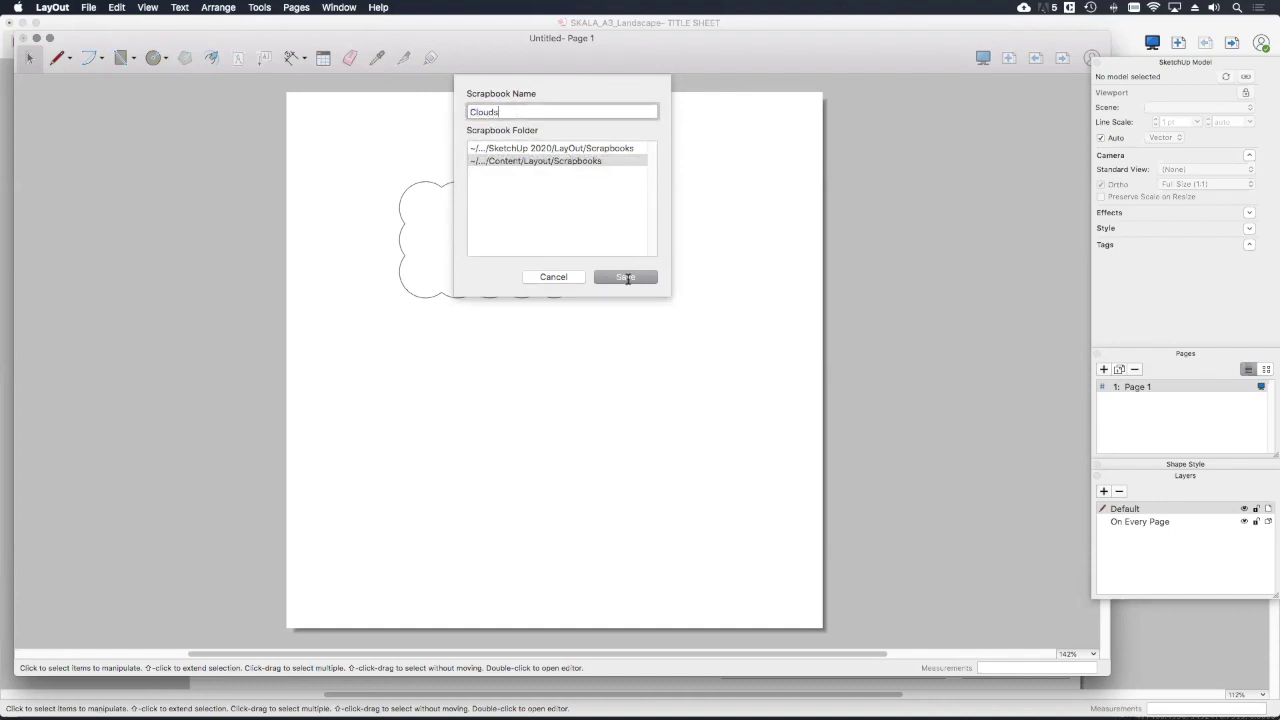